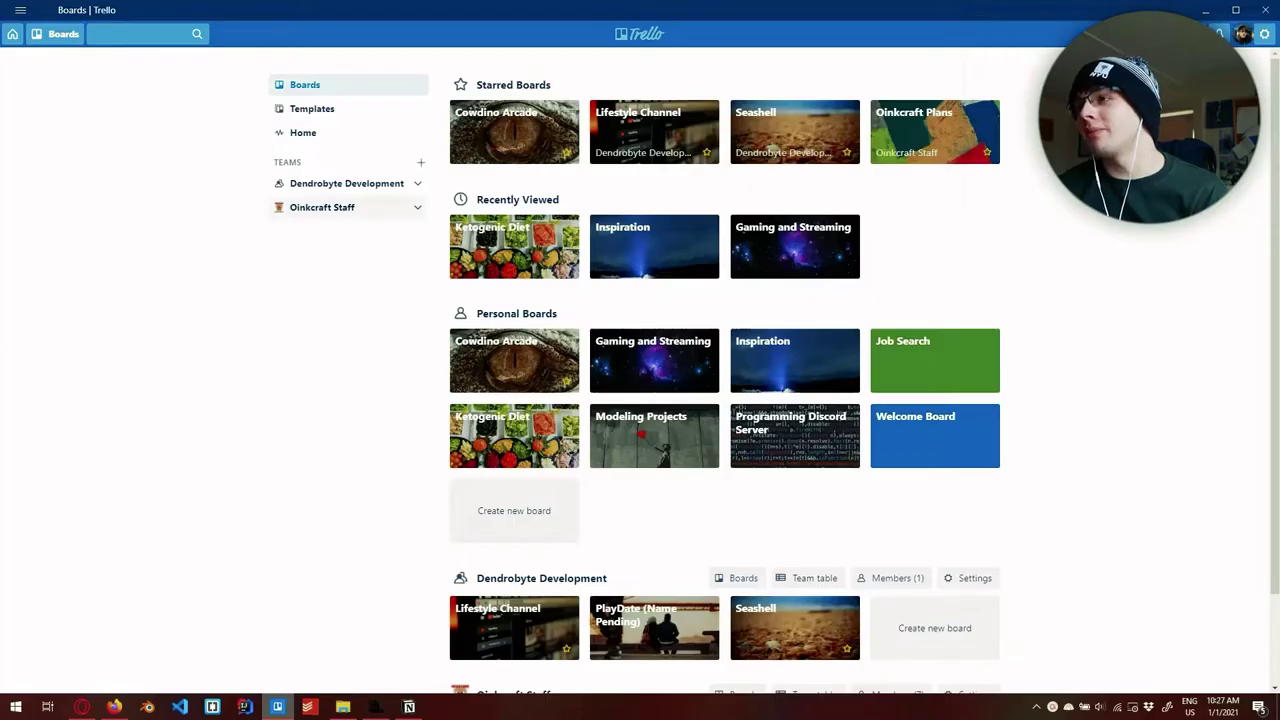
# - Open the Seashell board and view the CDQ and Animation Practice cards in Resources & Exercises
pyautogui.scroll(-2, 725, 360)
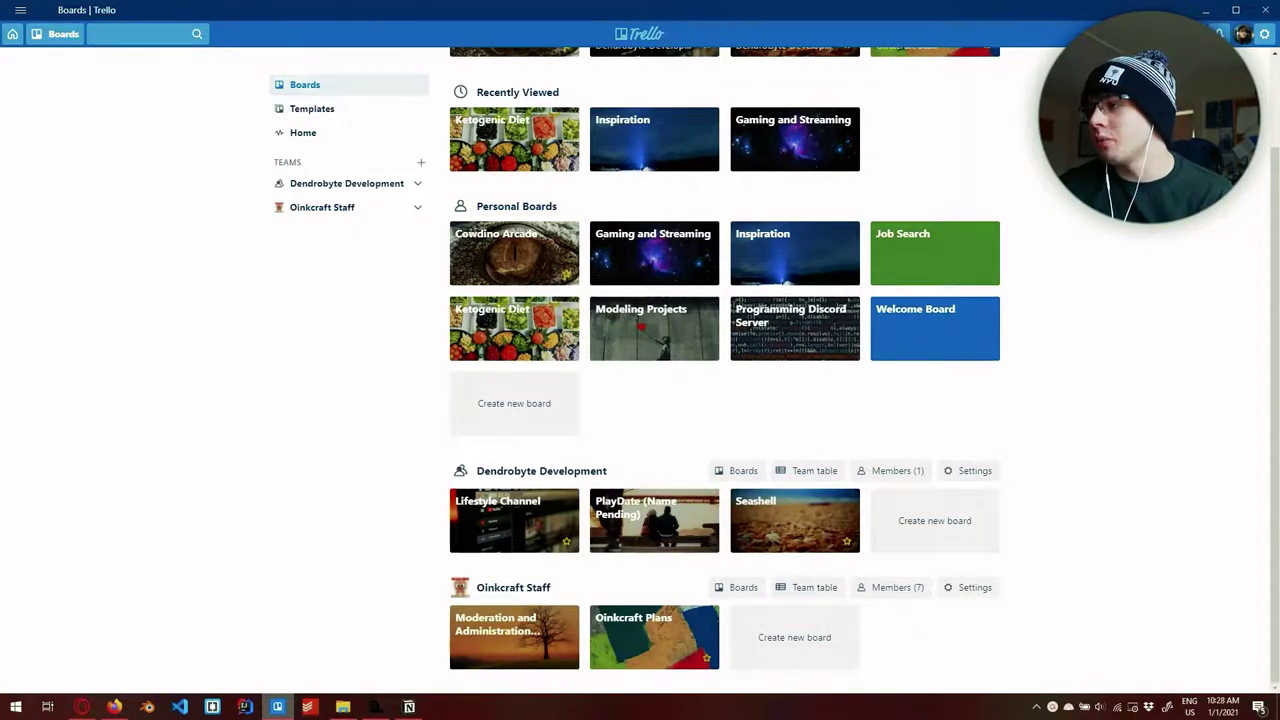
pyautogui.click(794, 520)
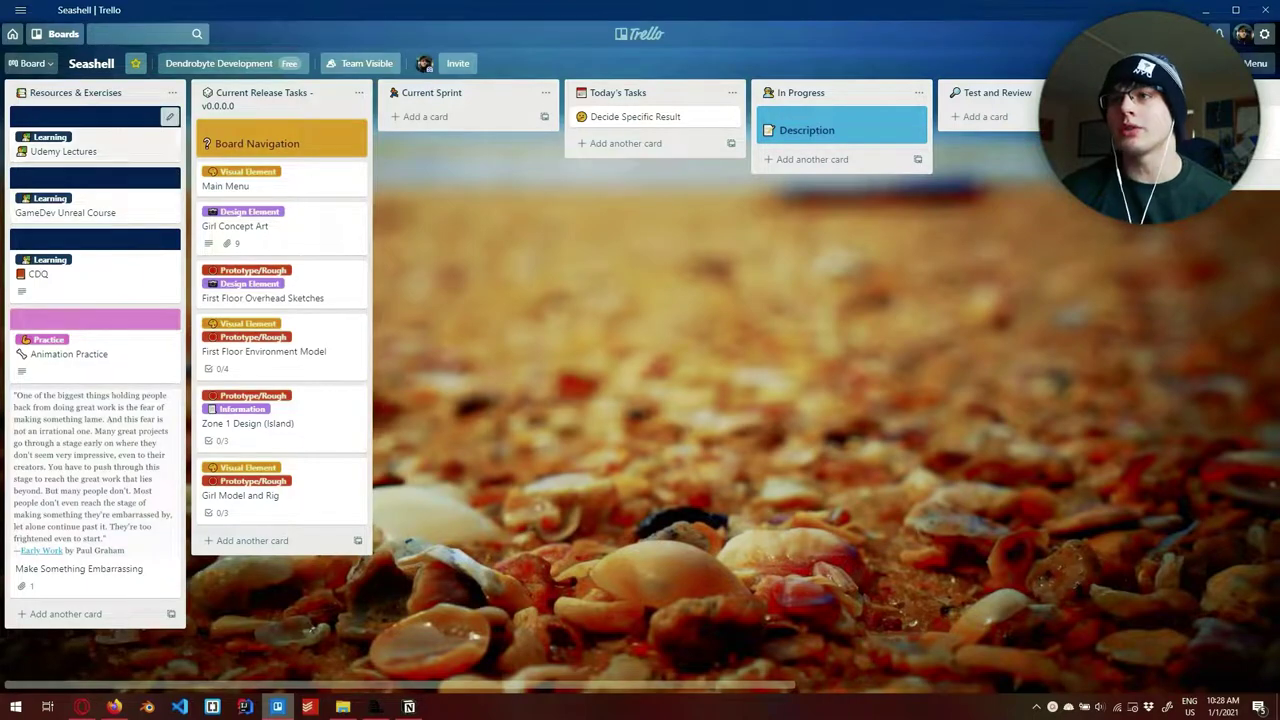
pyautogui.click(60, 270)
pyautogui.press('Escape')
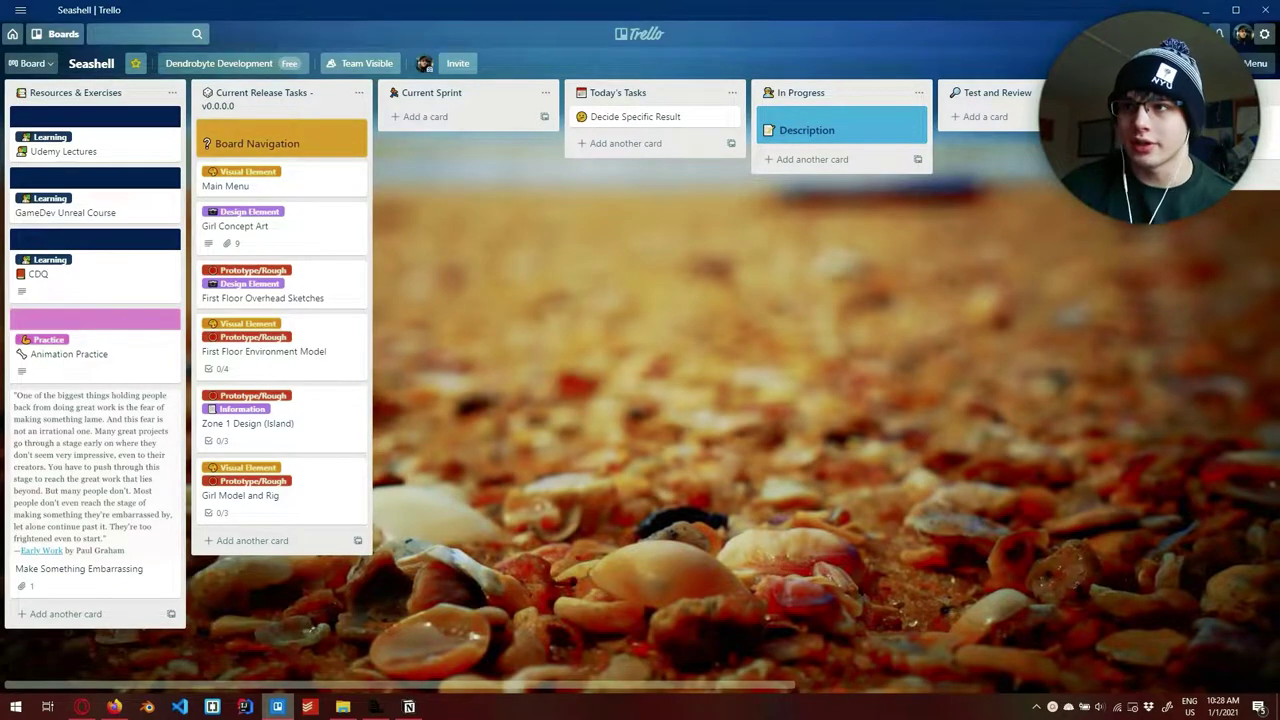
pyautogui.click(70, 350)
pyautogui.press('Escape')
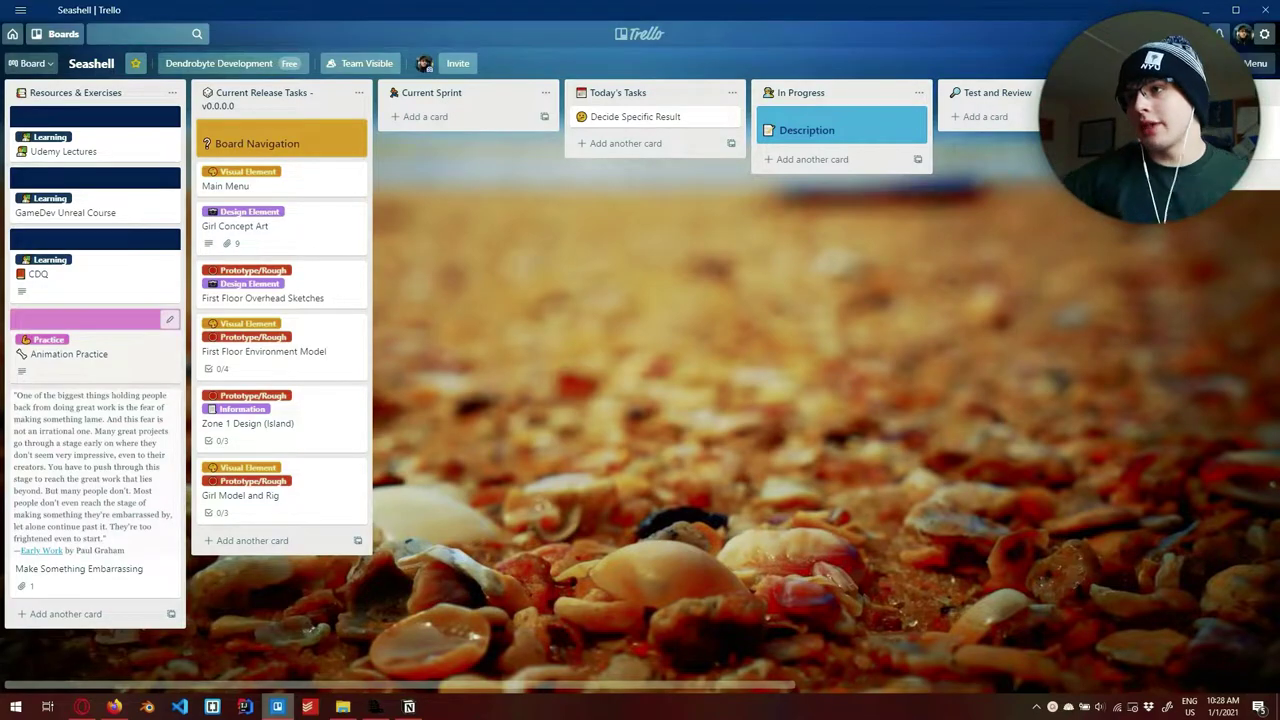
pyautogui.moveTo(480, 350); pyautogui.dragTo(401, 350)
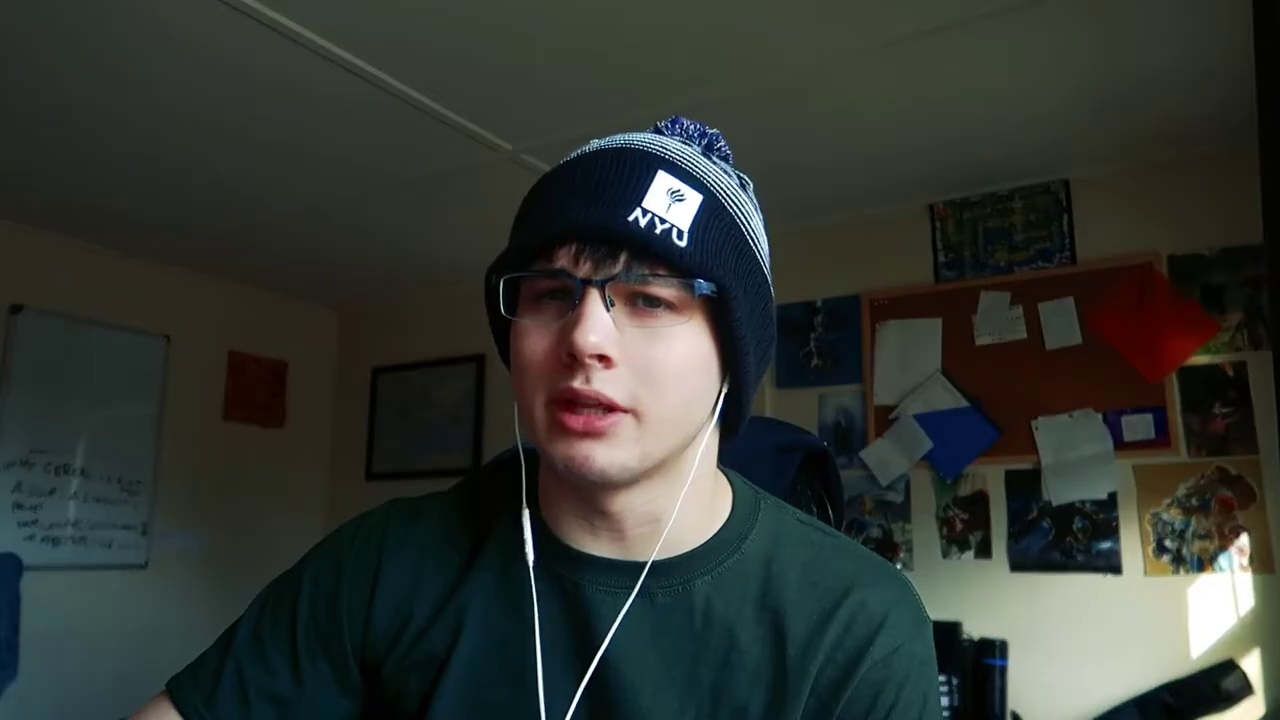
pyautogui.click(185, 98)
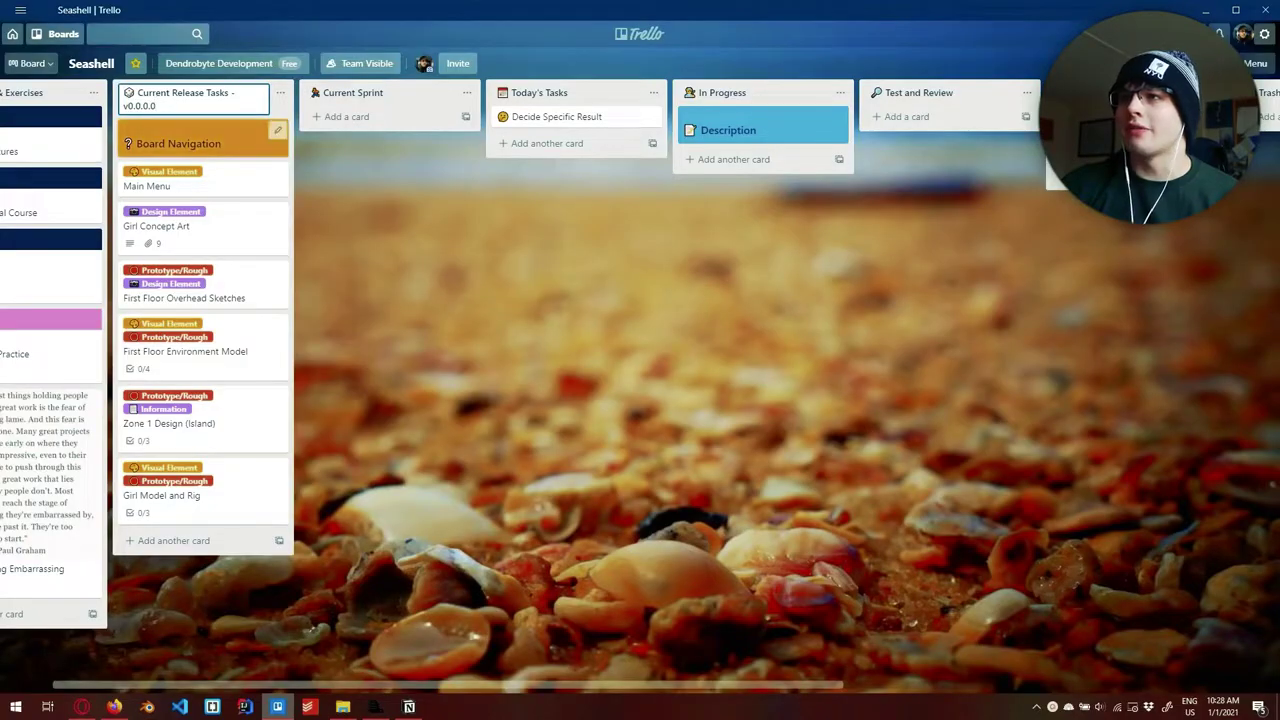
pyautogui.click(390, 220)
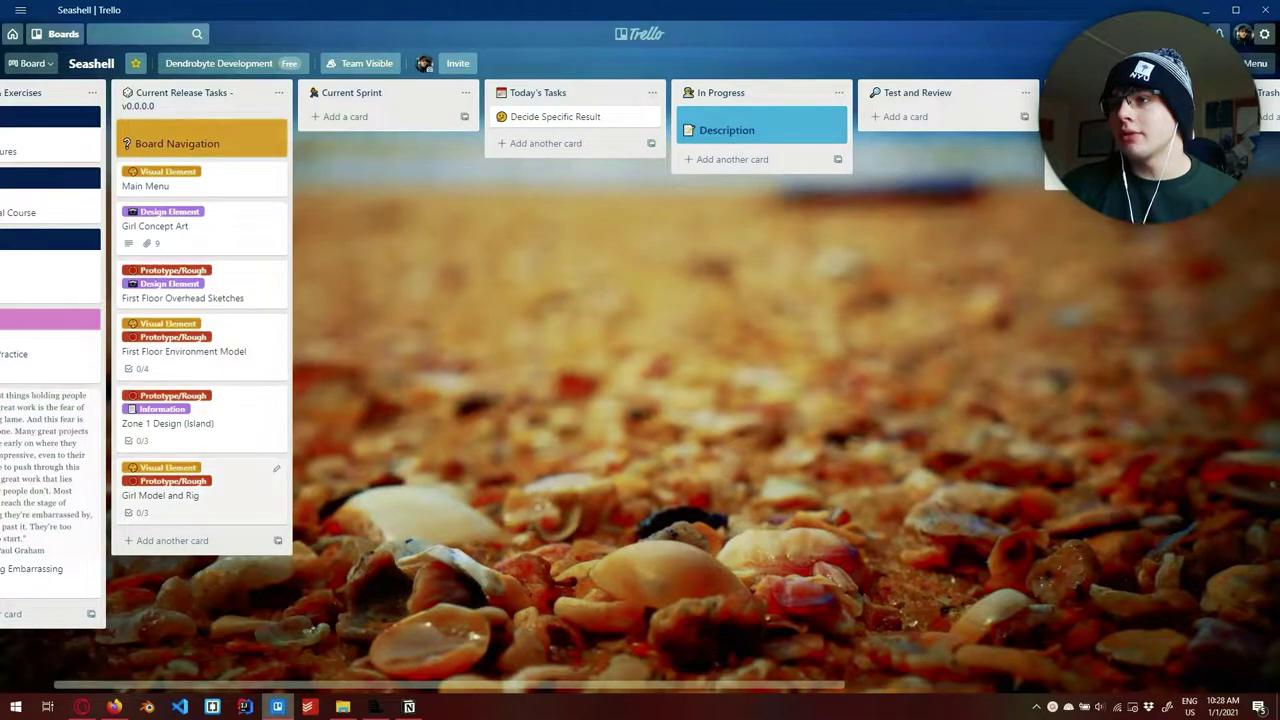
pyautogui.hscroll(-2, 640, 400)
# - Read the full description of the Board Navigation card, covering its category, status and meta labels, and close the card
pyautogui.click(282, 143)
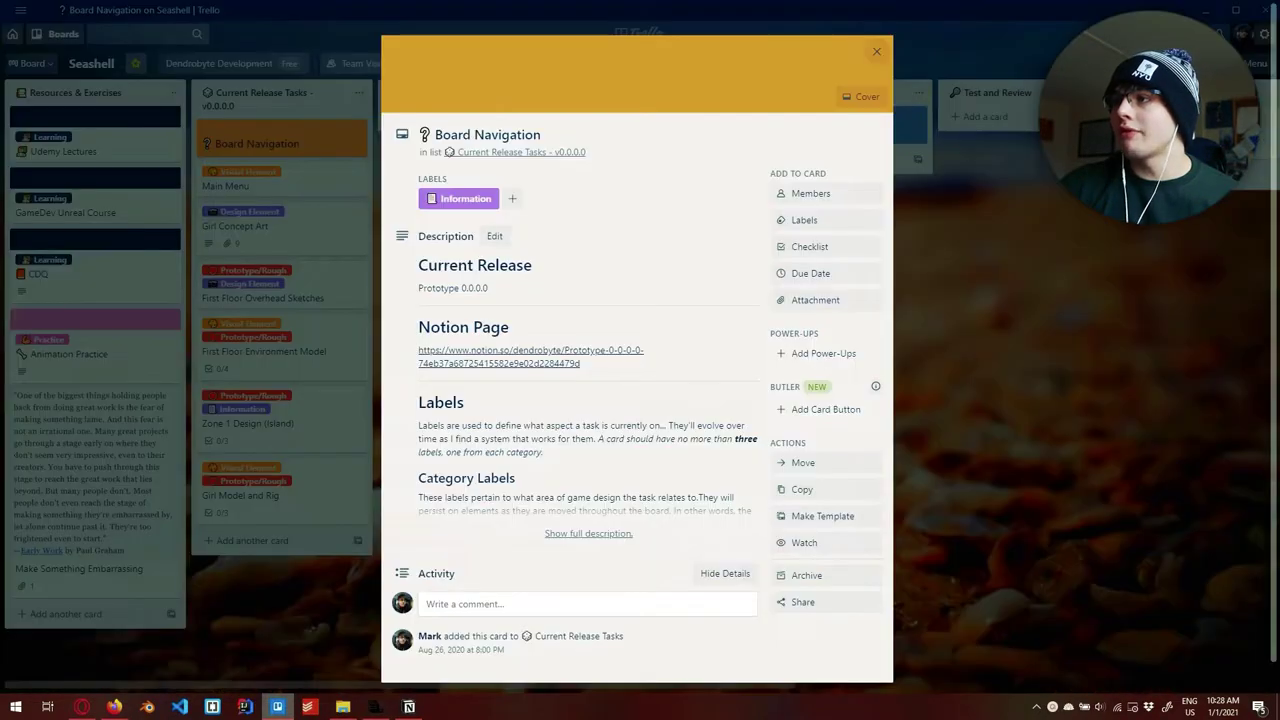
pyautogui.click(588, 533)
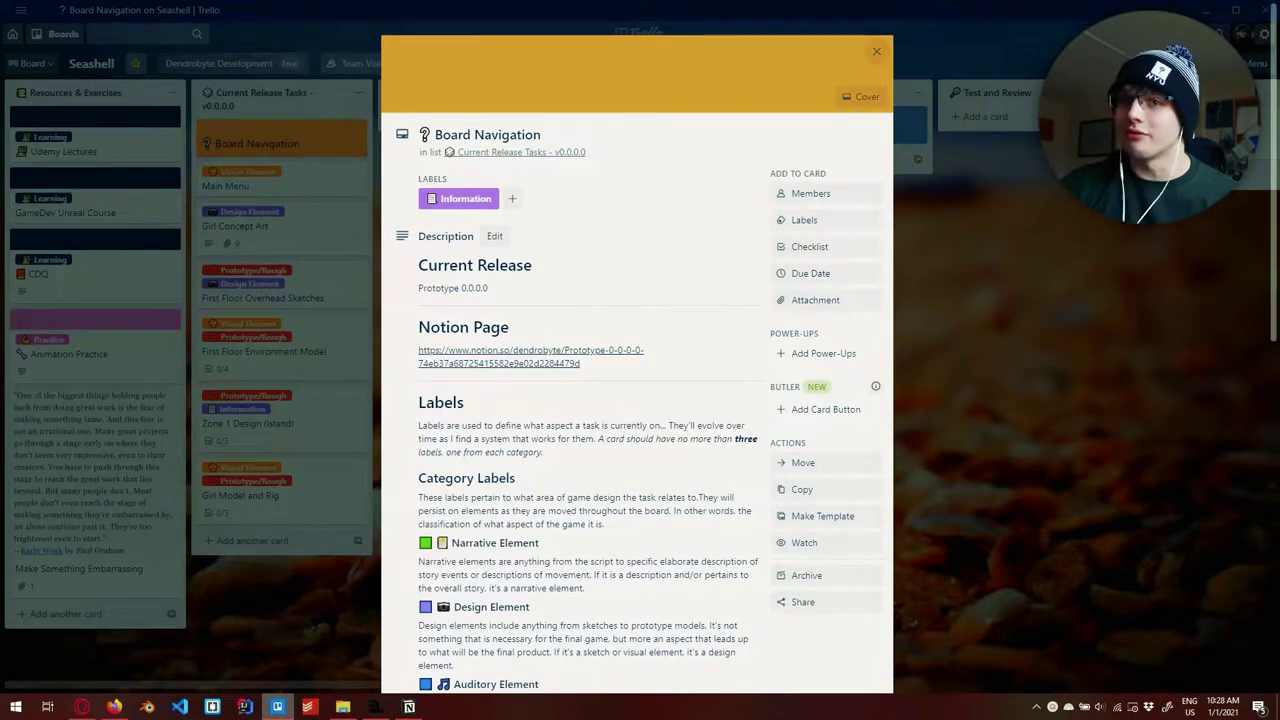
pyautogui.scroll(-3, 637, 400)
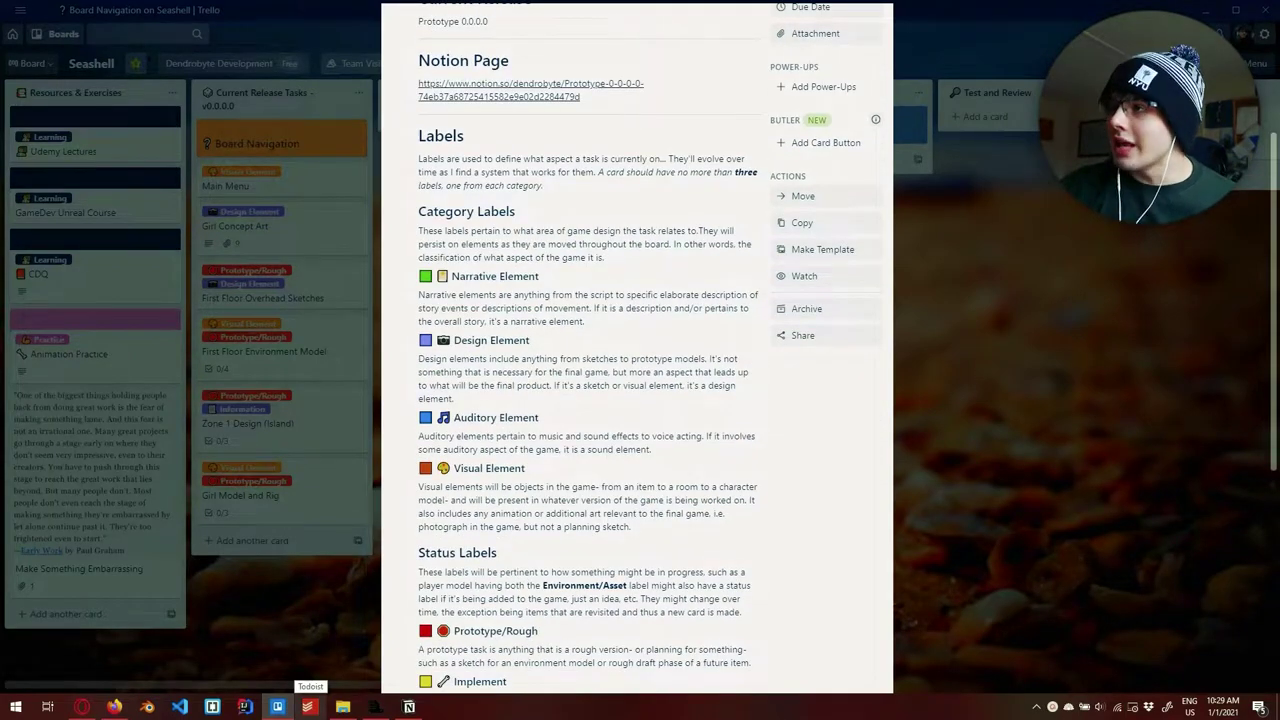
pyautogui.scroll(-4, 637, 400)
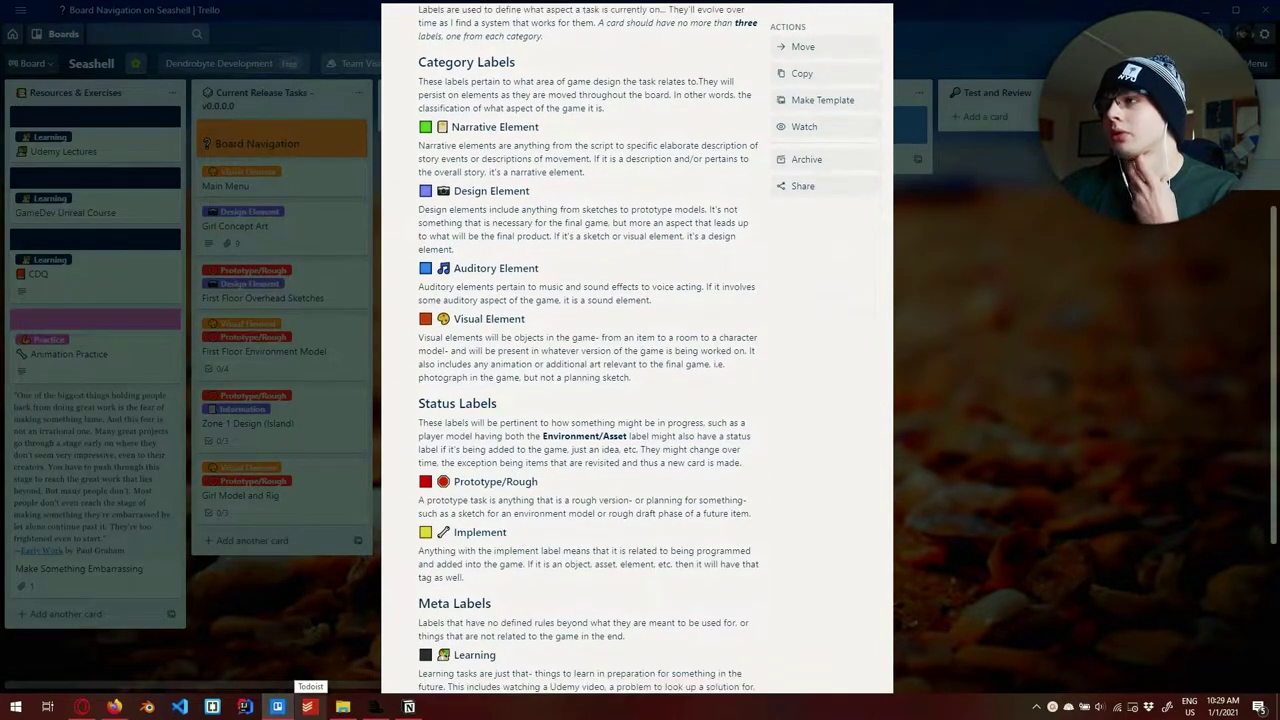
pyautogui.scroll(-1, 637, 400)
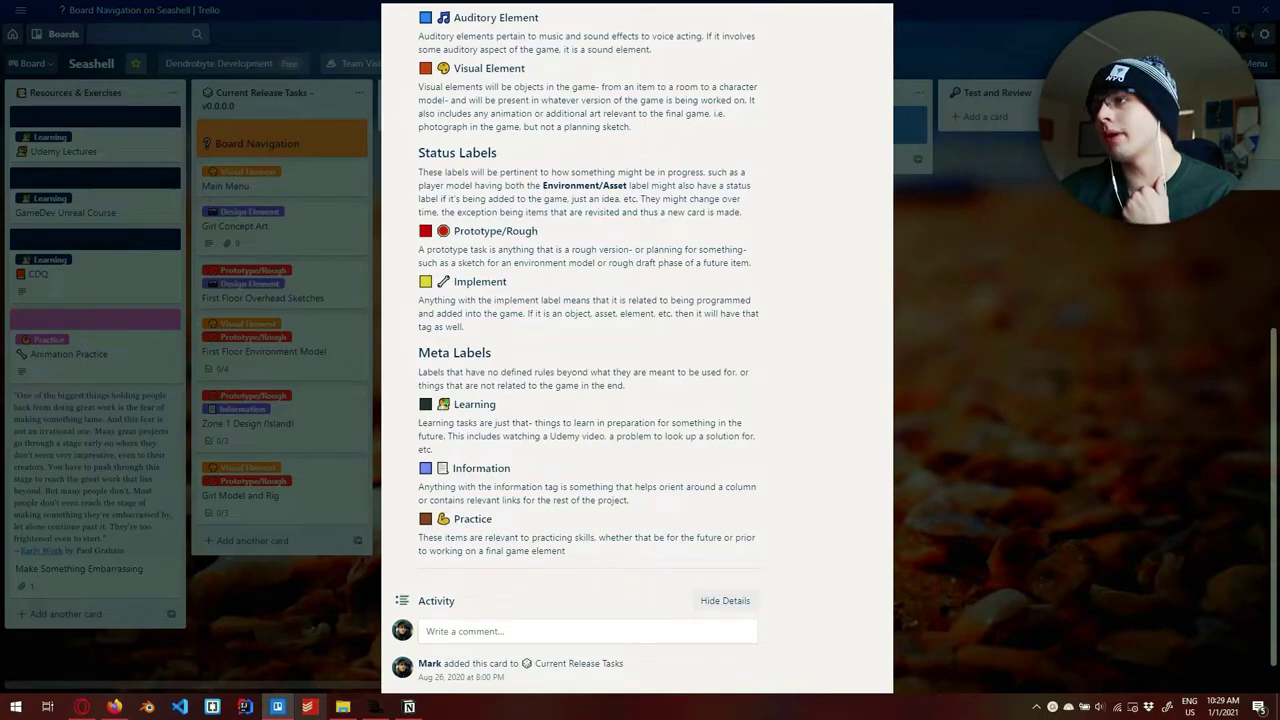
pyautogui.scroll(-1, 637, 400)
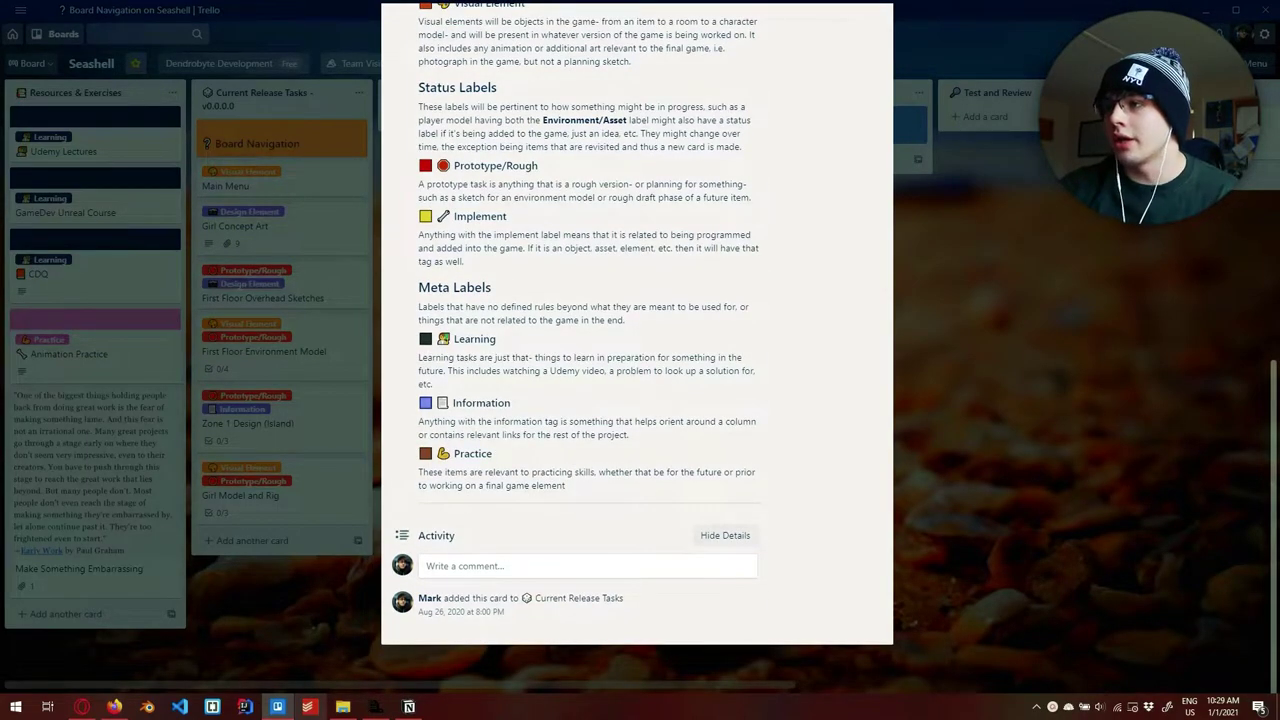
pyautogui.click(283, 142)
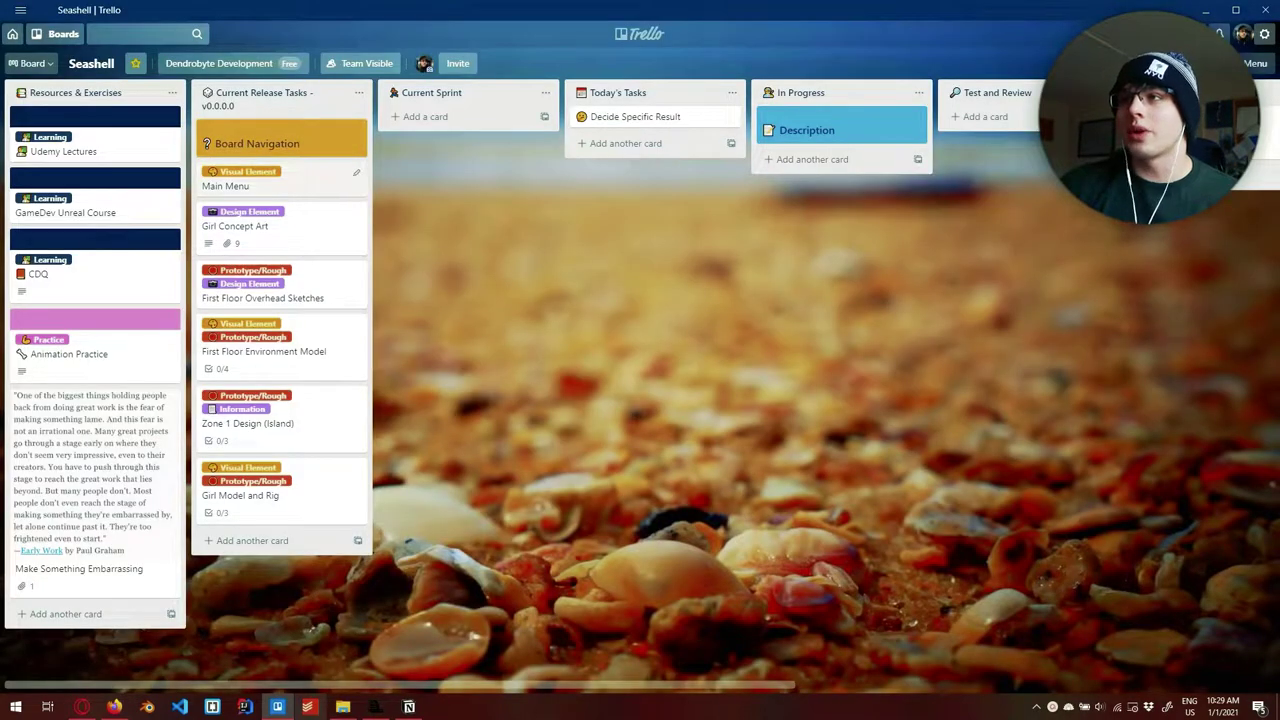
# - View the four image attachments shown on the Girl Concept Art card one by one and close the card
pyautogui.click(282, 180)
pyautogui.click(282, 180)
pyautogui.click(235, 226)
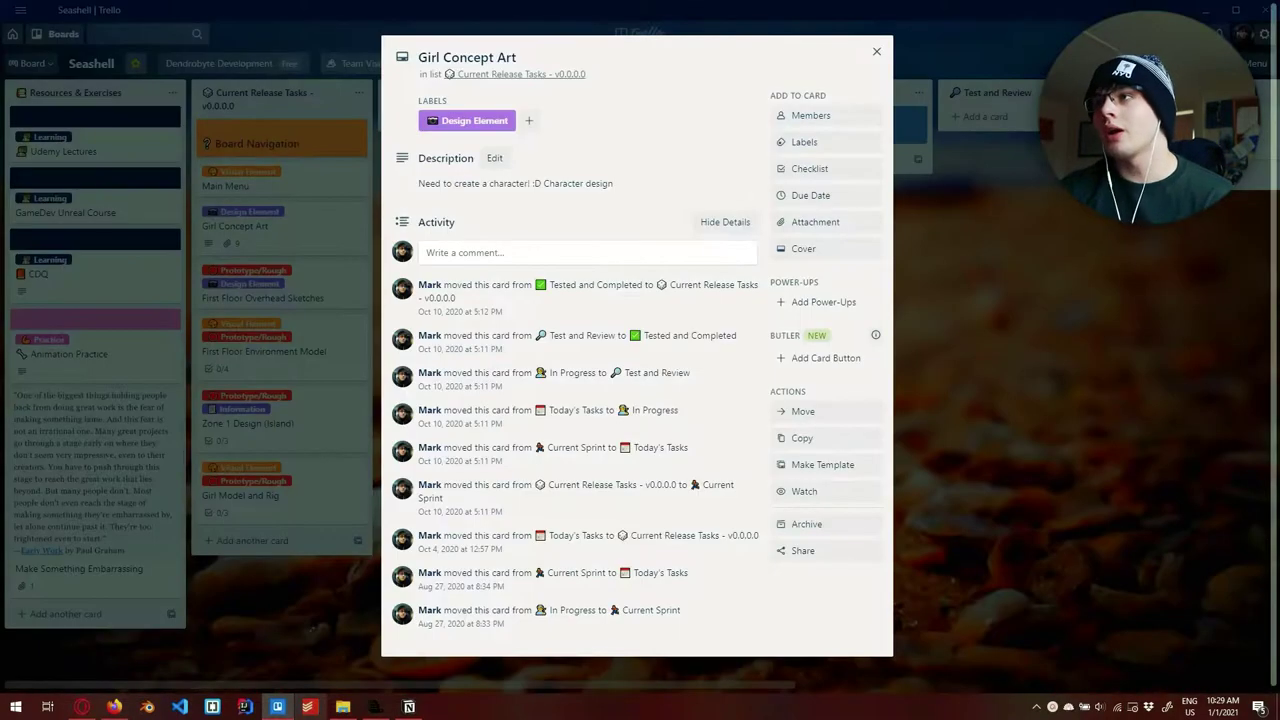
pyautogui.click(456, 262)
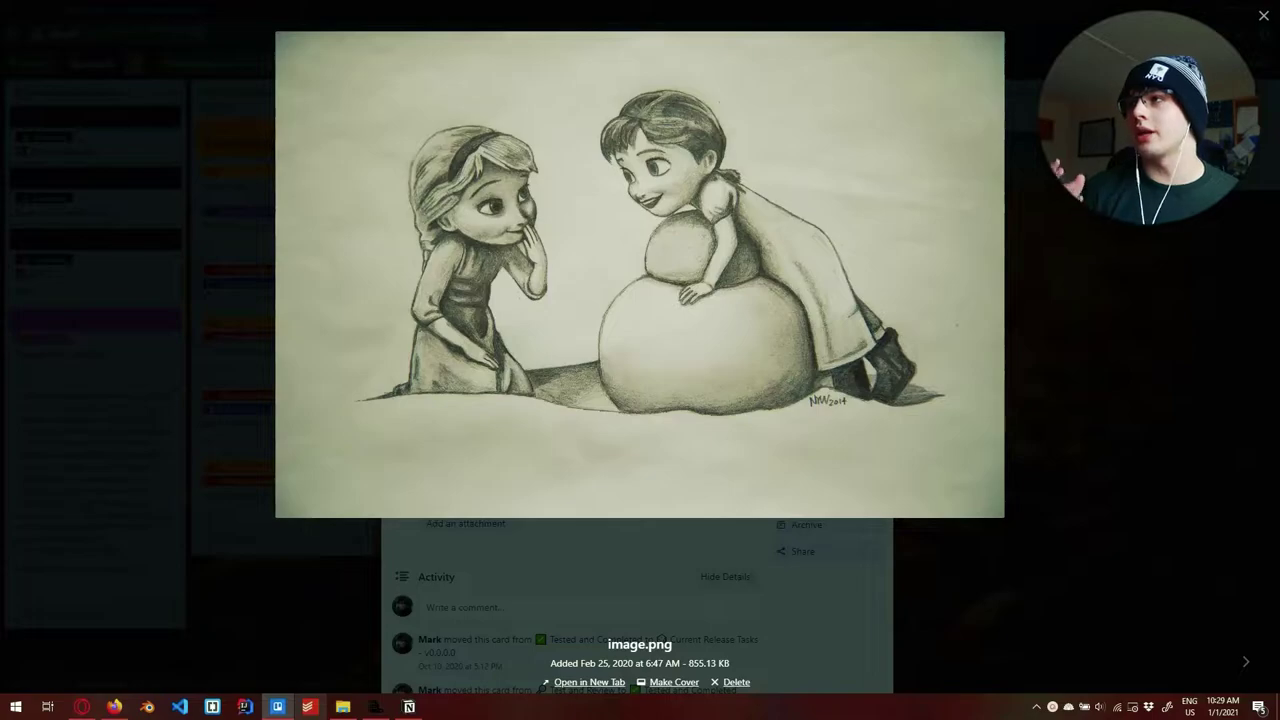
pyautogui.press('Escape')
pyautogui.click(456, 324)
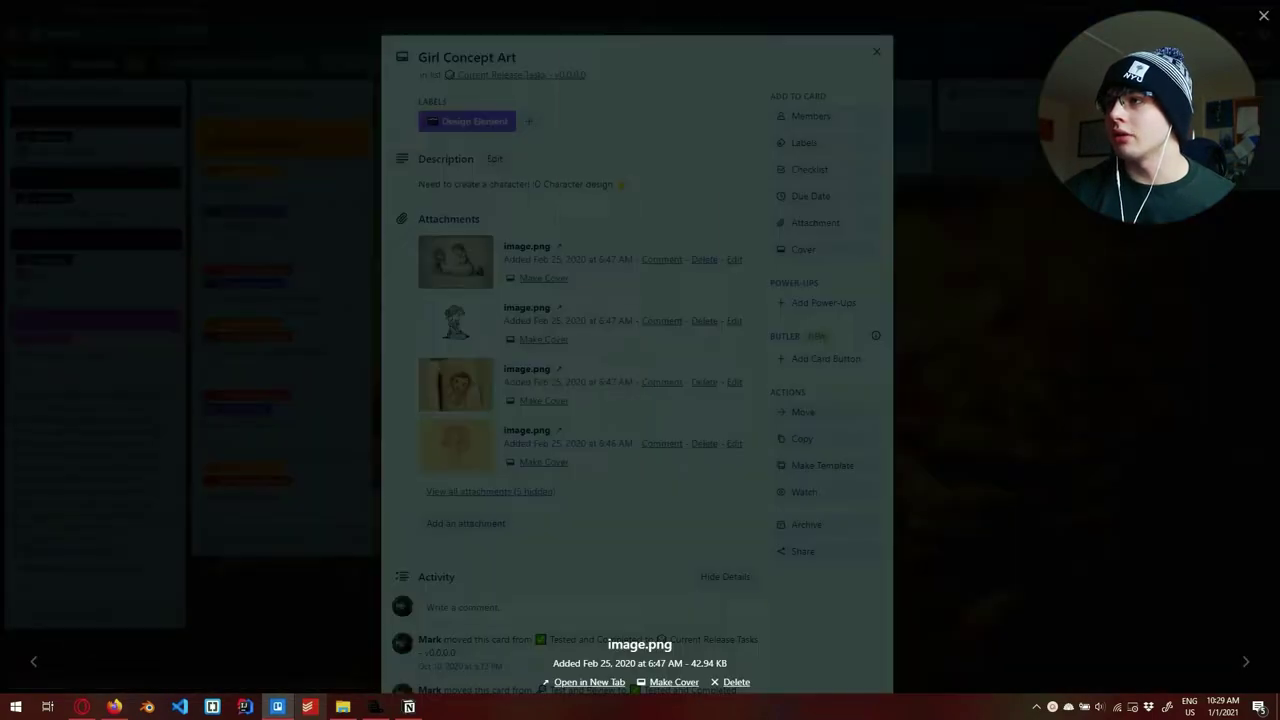
pyautogui.press('Escape')
pyautogui.click(455, 384)
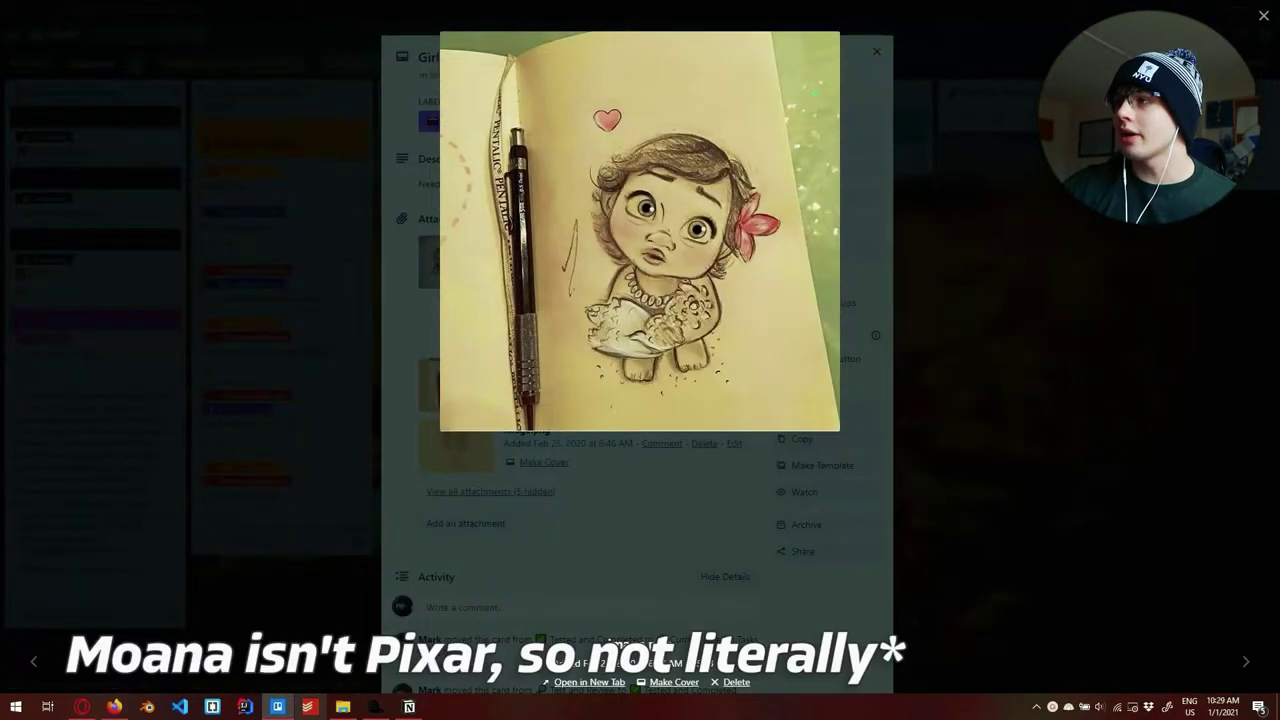
pyautogui.press('Escape')
pyautogui.click(455, 445)
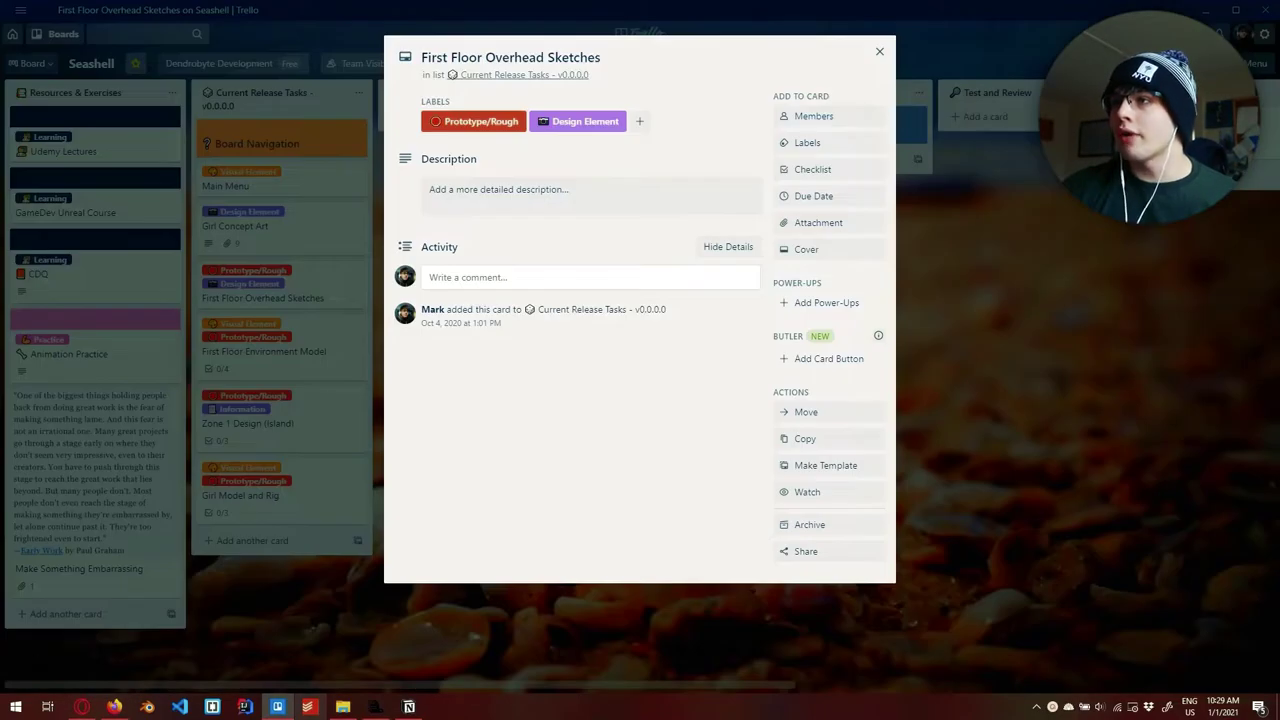
pyautogui.press('Escape')
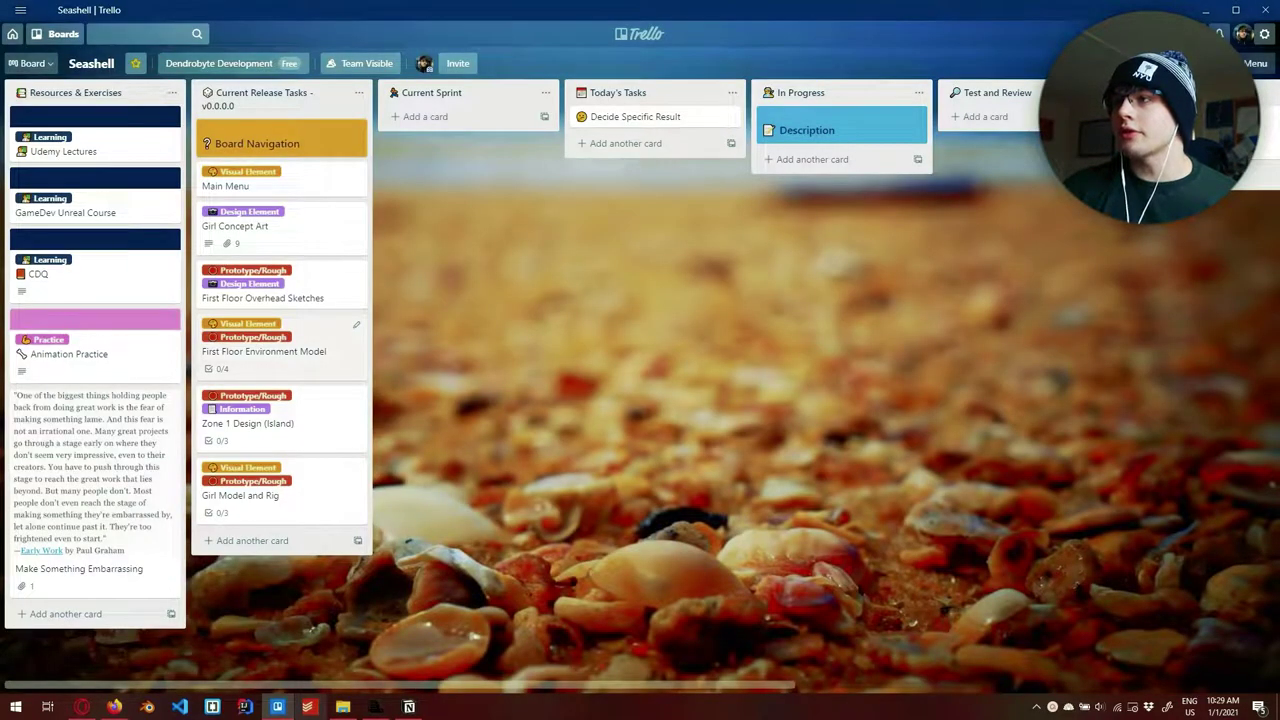
pyautogui.click(264, 345)
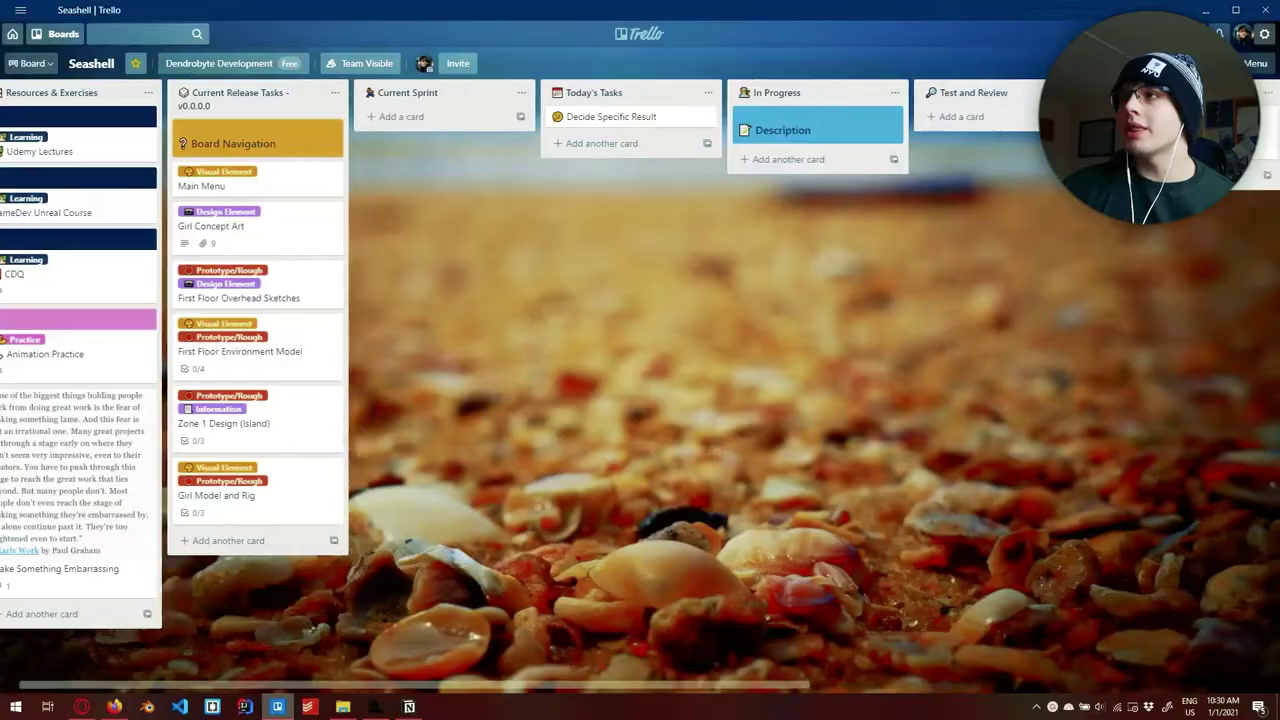
pyautogui.hscroll(3, 640, 350)
pyautogui.hscroll(-3, 220, 230)
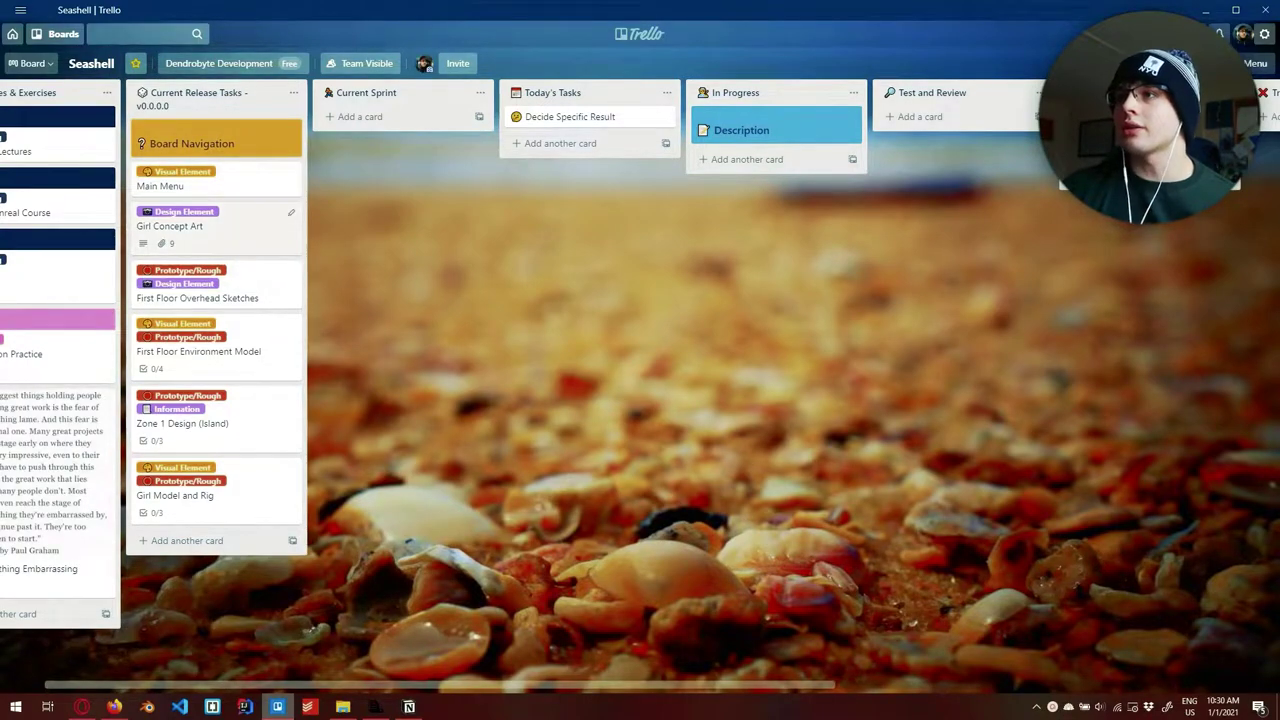
pyautogui.moveTo(175, 182); pyautogui.dragTo(380, 125)
pyautogui.moveTo(197, 250); pyautogui.dragTo(385, 172)
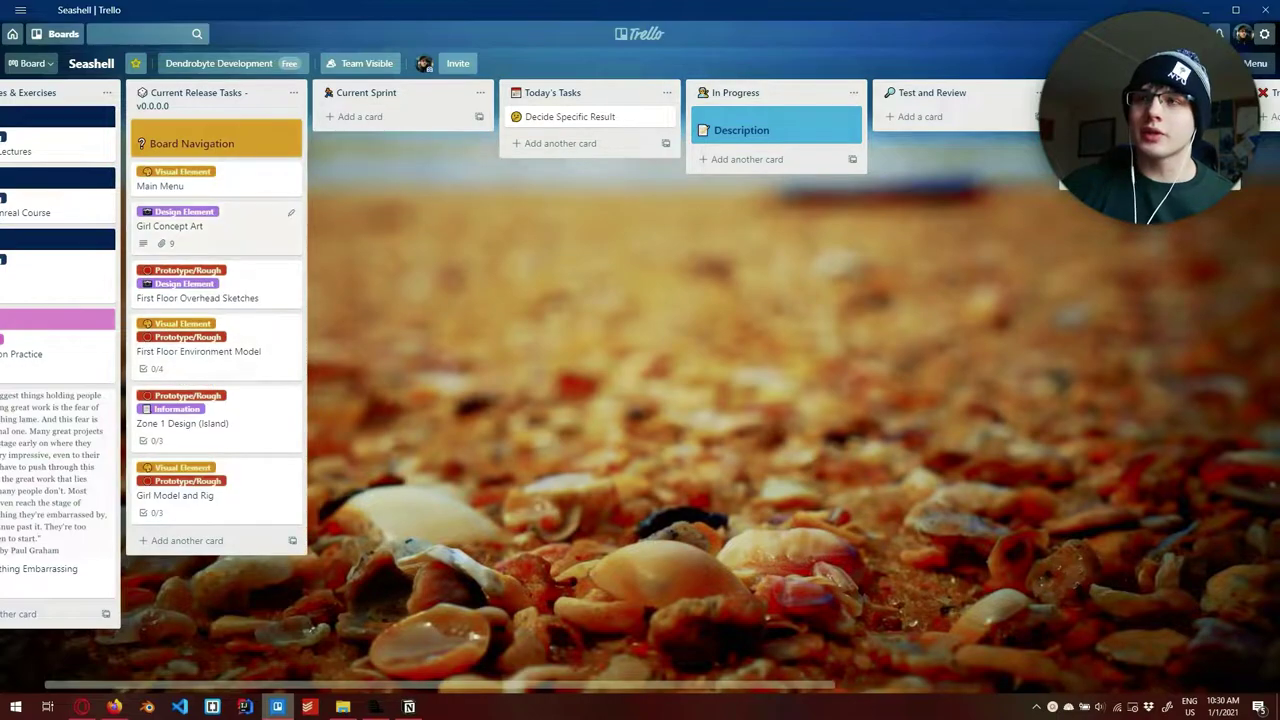
# - View the details of the Main Menu card in Current Release Tasks and close it
pyautogui.click(216, 181)
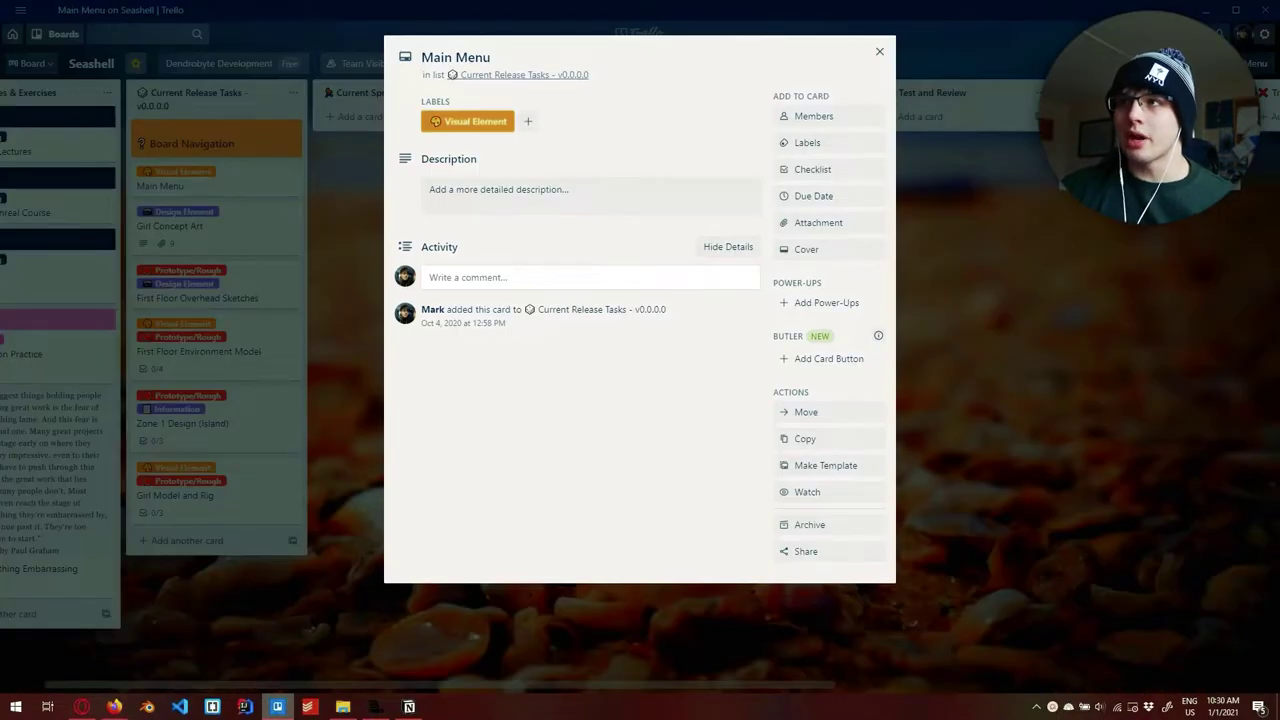
pyautogui.press('Escape')
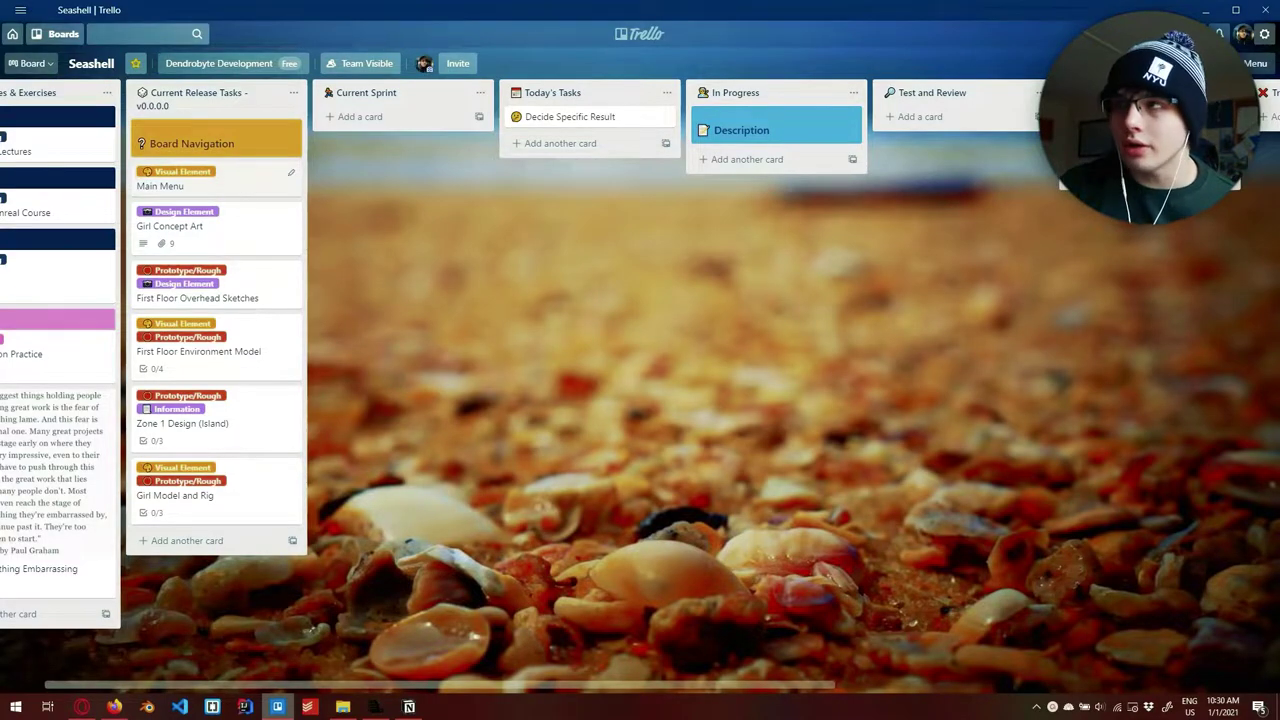
# - Move the Main Menu and Girl Concept Art cards to Current Sprint, and return both to Current Release Tasks
pyautogui.hscroll(1, 216, 181)
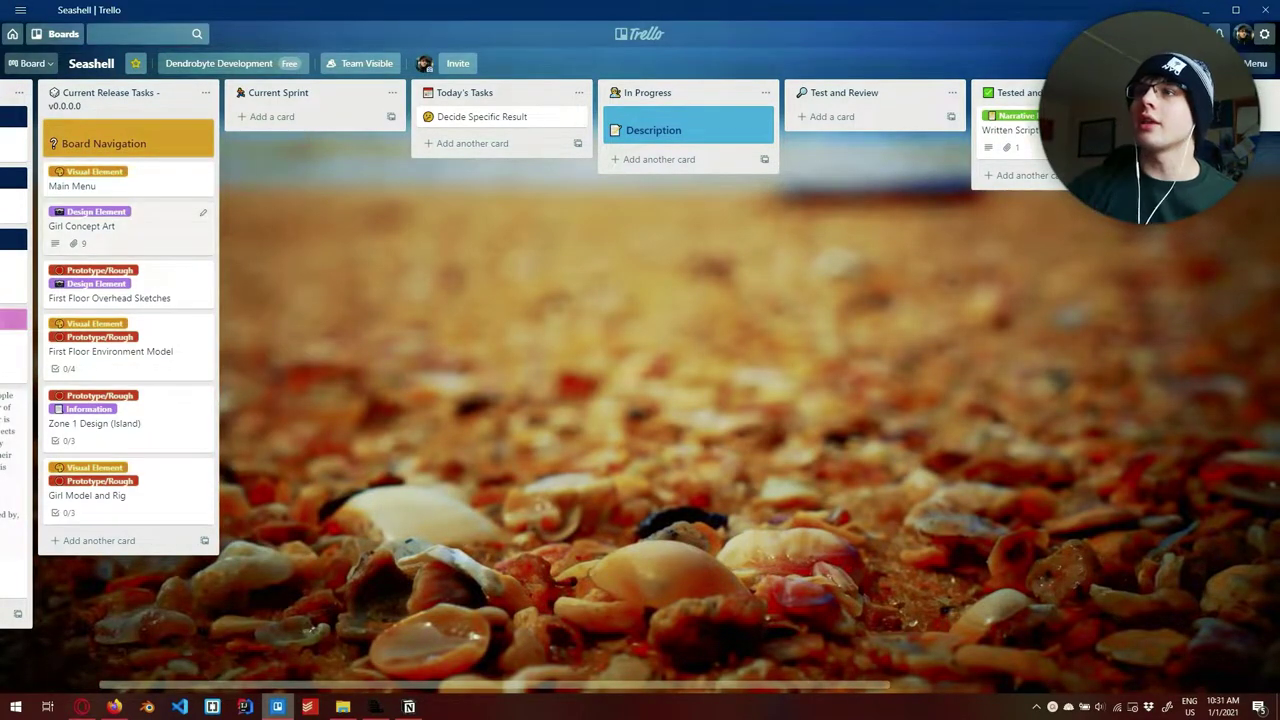
pyautogui.moveTo(142, 184); pyautogui.dragTo(315, 180)
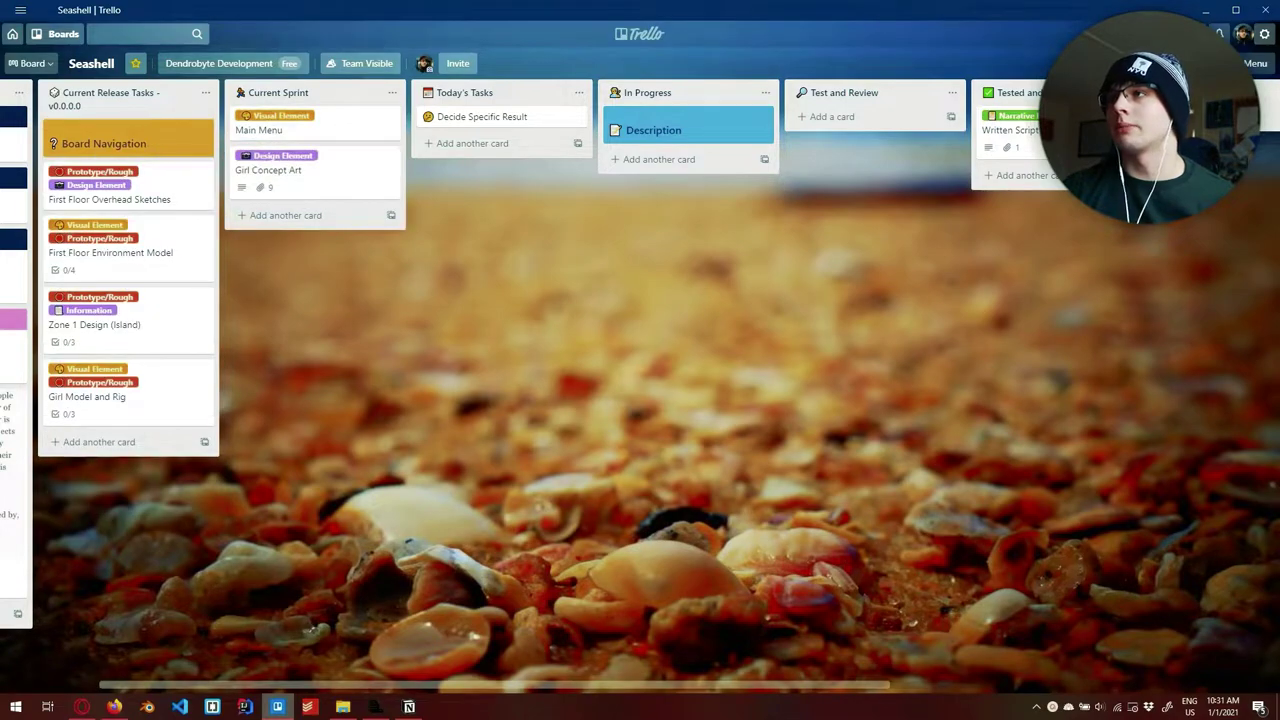
pyautogui.hscroll(2, 315, 190)
pyautogui.moveTo(200, 170)
pyautogui.mouseDown()
pyautogui.moveTo(345, 140)
pyautogui.moveTo(390, 160)
pyautogui.moveTo(220, 168)
pyautogui.moveTo(200, 185)
pyautogui.mouseUp()
pyautogui.moveTo(361, 128); pyautogui.dragTo(215, 180)
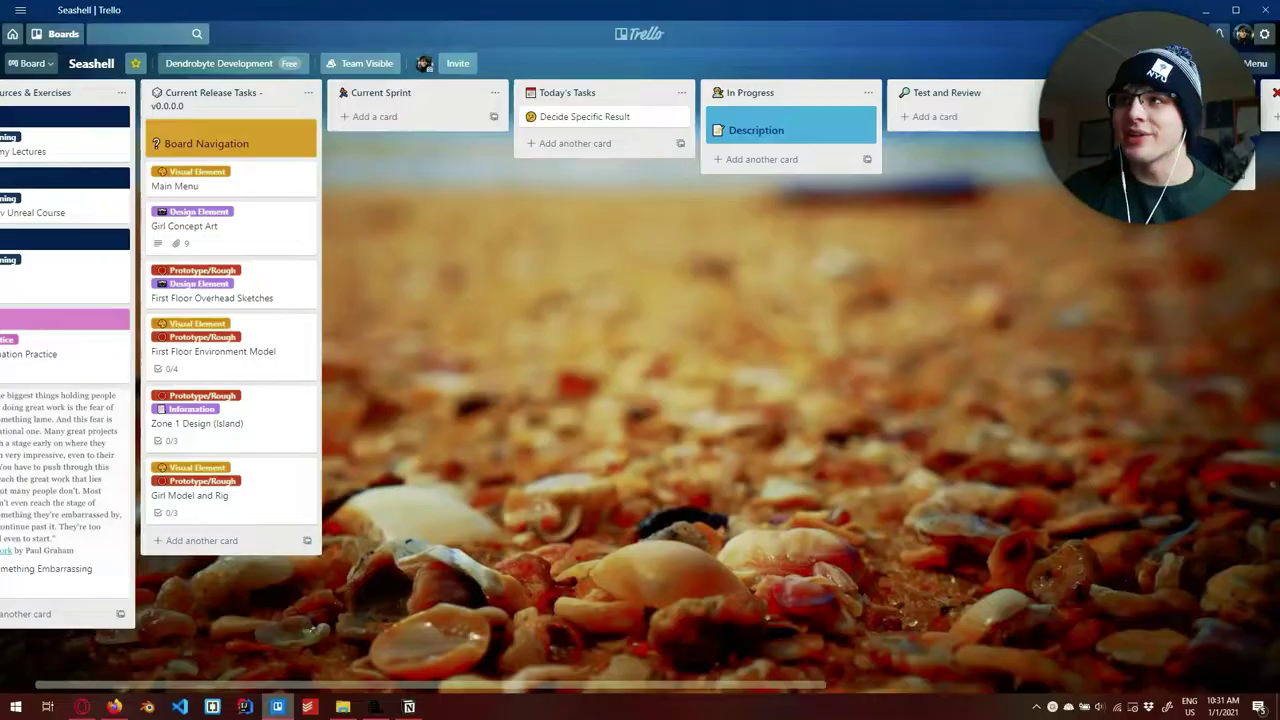
# - Examine the board's remaining lists through Would Love to Do, including the Written Script card under Tested and Completed
pyautogui.hscroll(4, 640, 400)
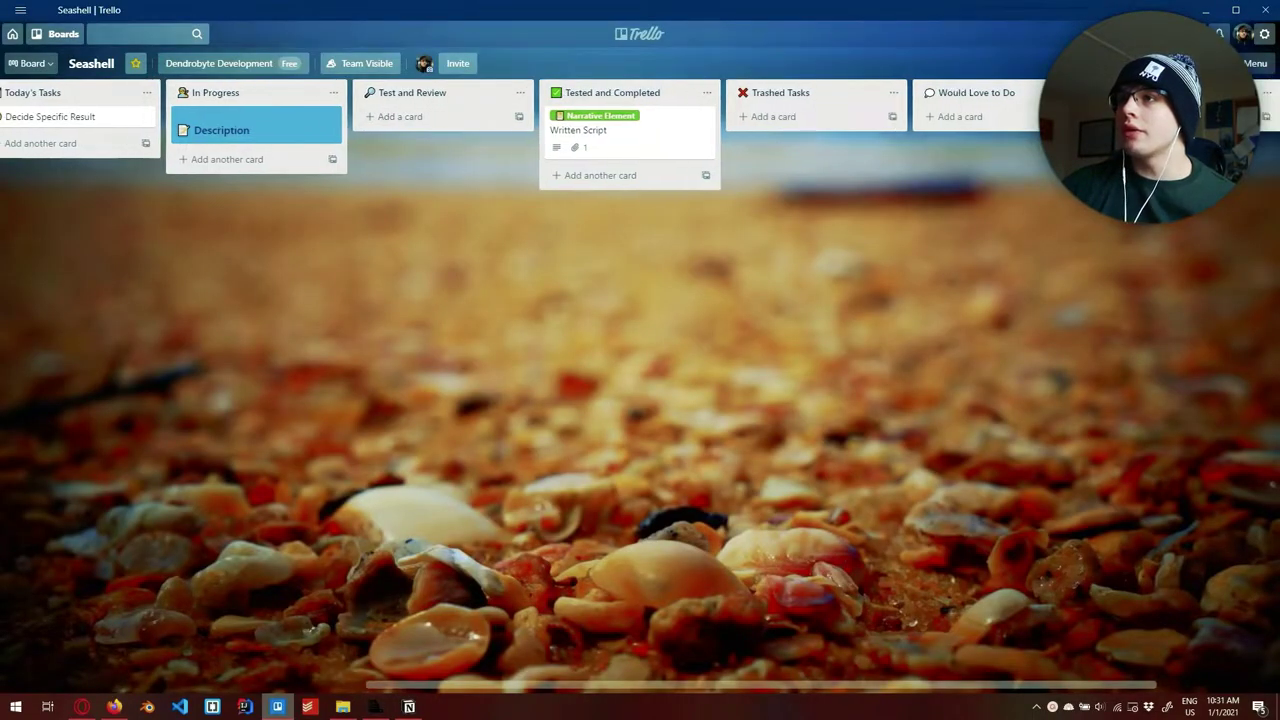
pyautogui.hscroll(-8, 640, 350)
pyautogui.hscroll(1, 640, 350)
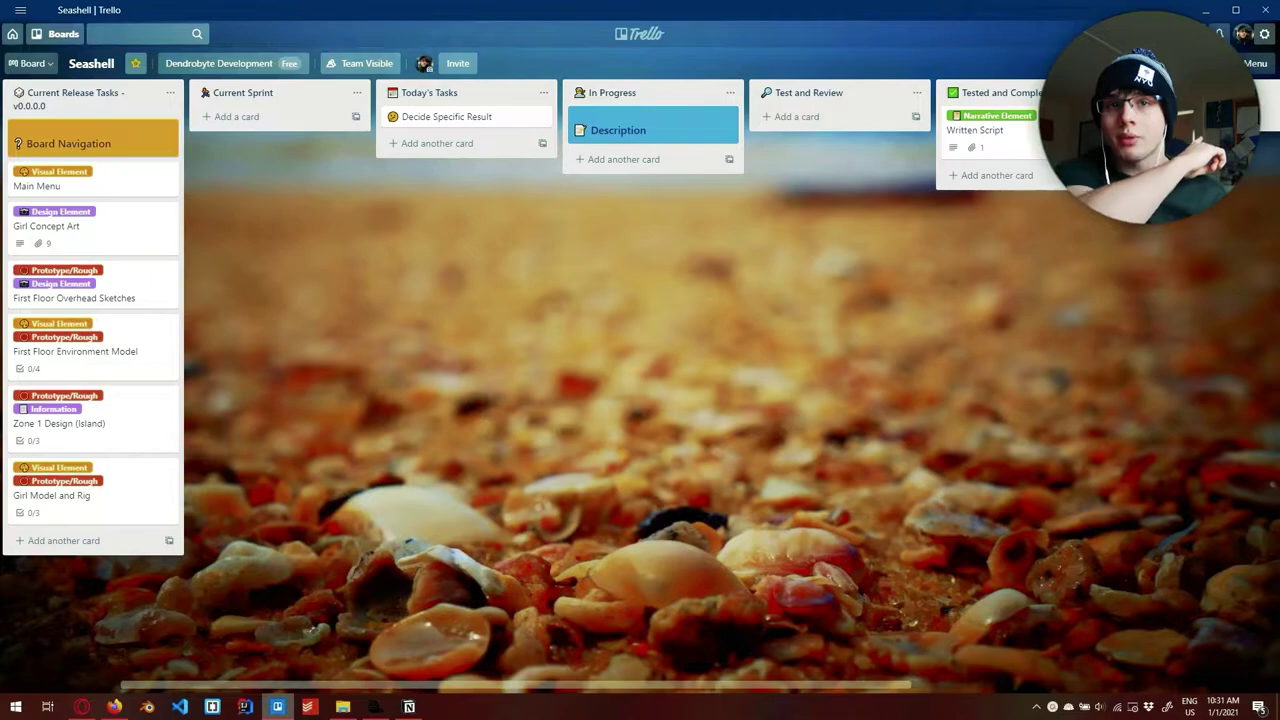
pyautogui.hscroll(8, 640, 350)
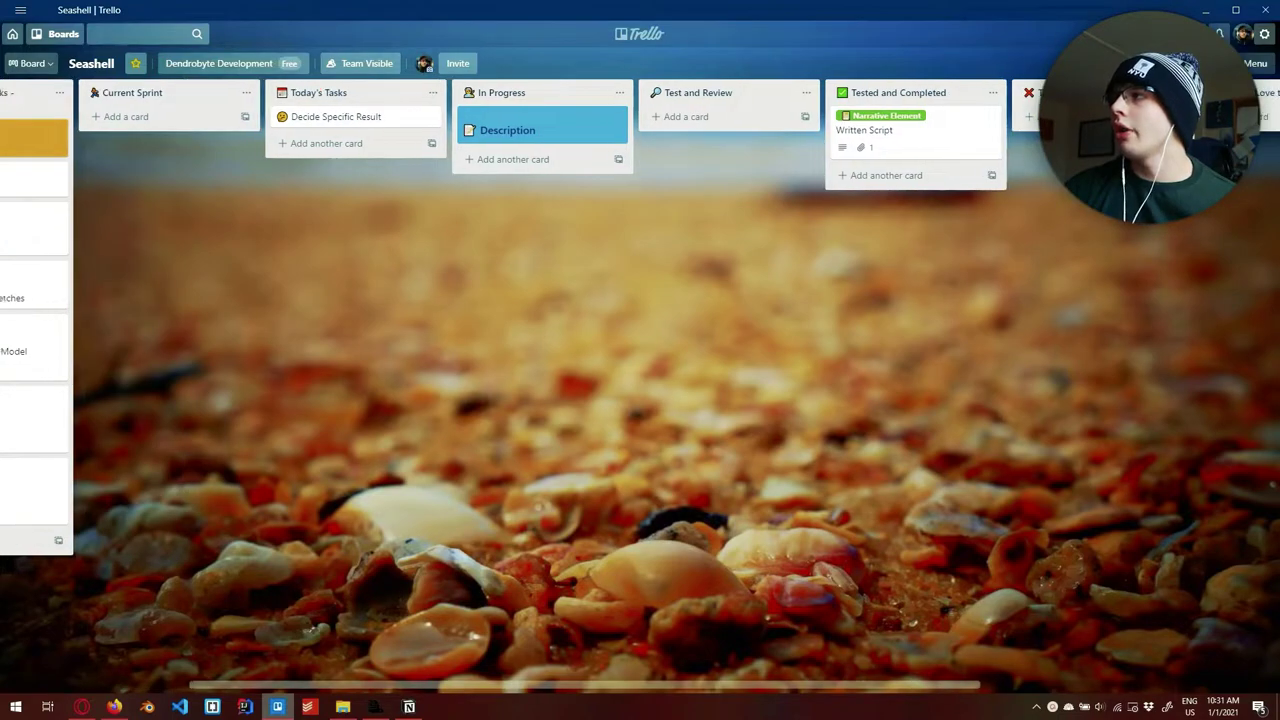
pyautogui.click(590, 133)
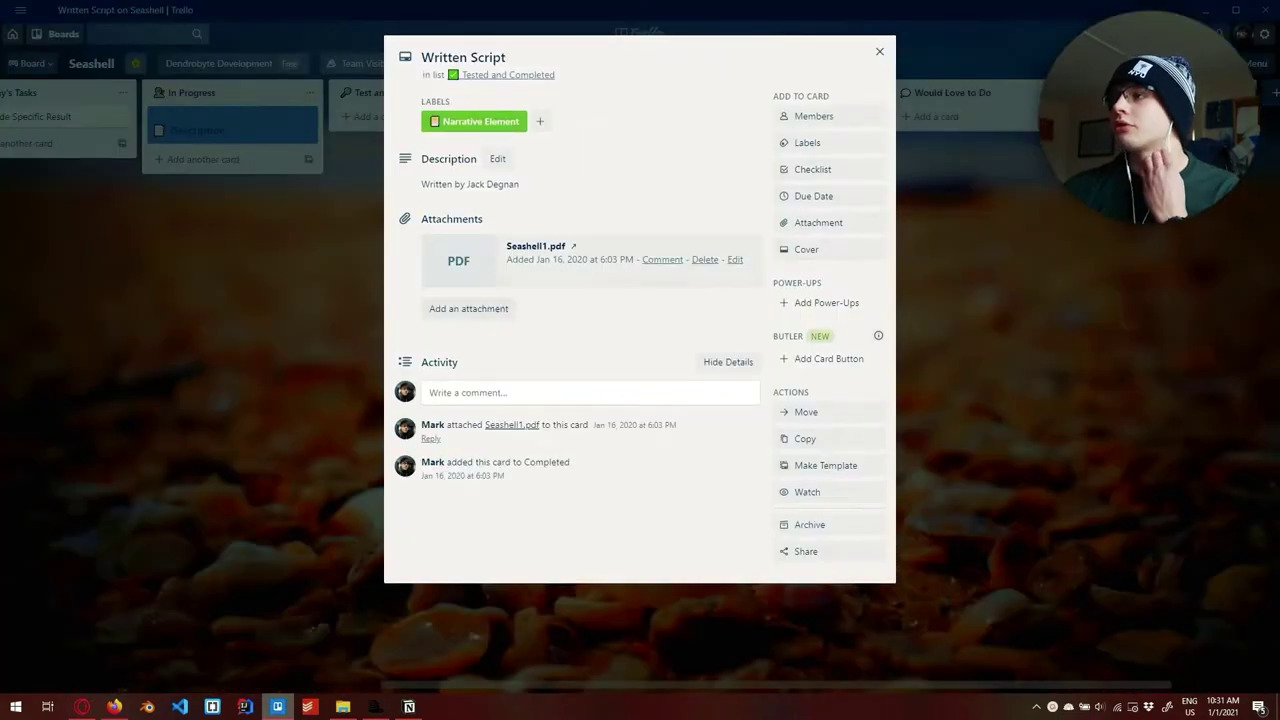
pyautogui.press('Escape')
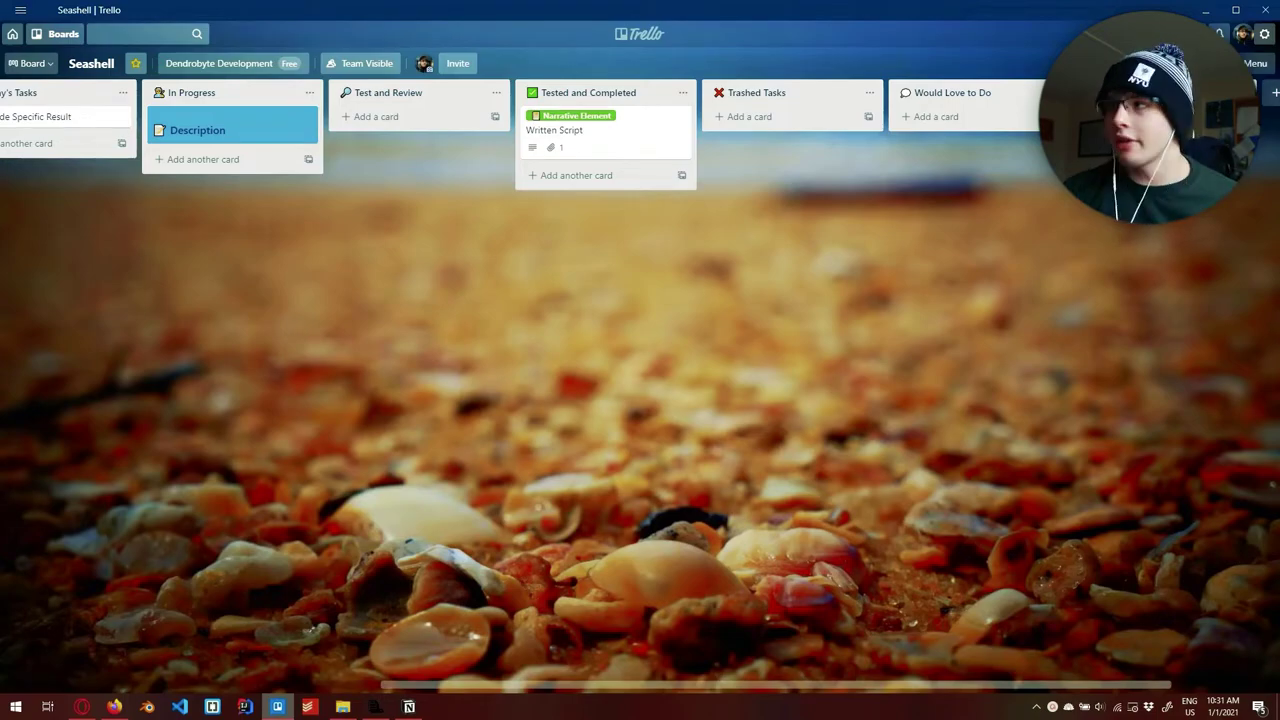
pyautogui.hscroll(3, 640, 350)
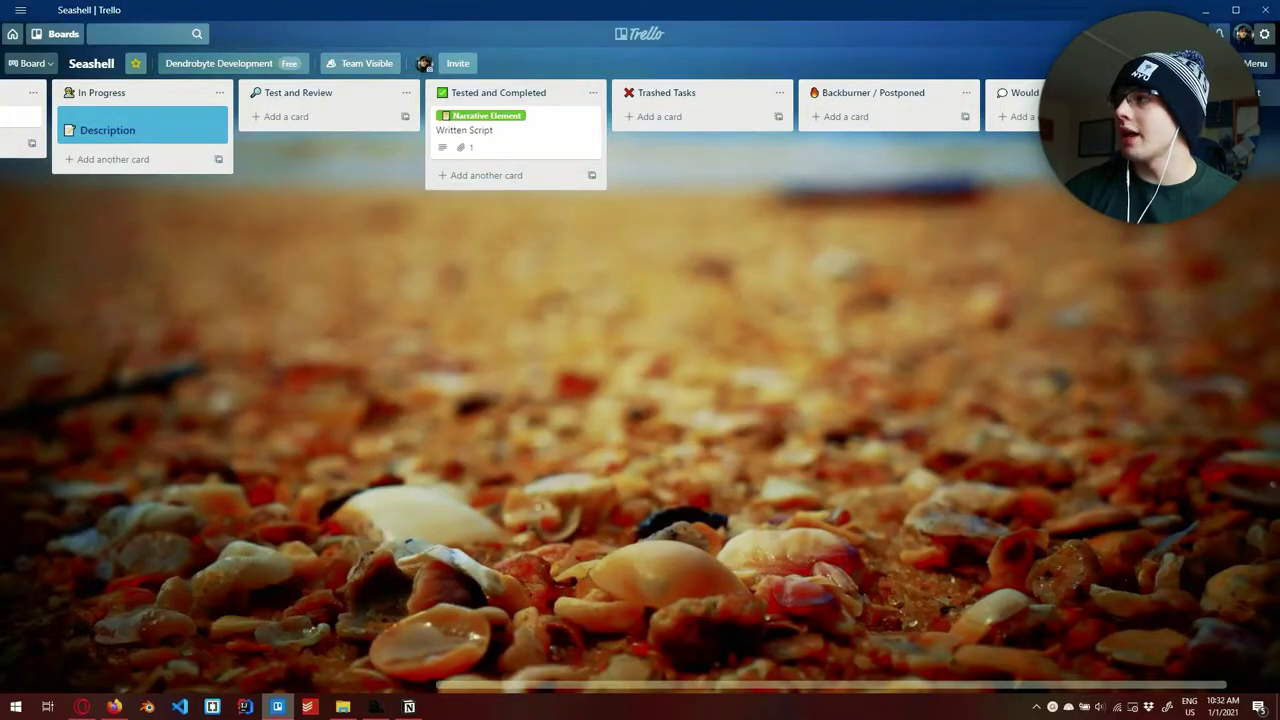
pyautogui.hscroll(-10, 640, 400)
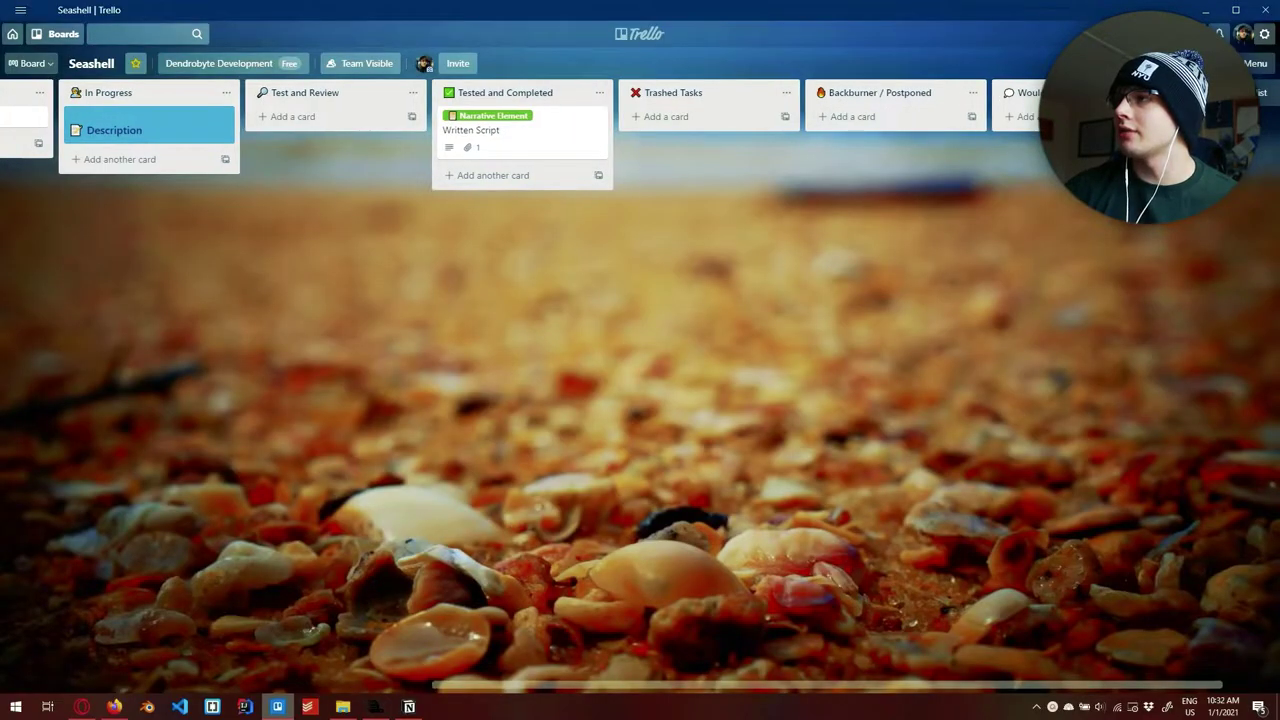
pyautogui.hscroll(1, 640, 400)
pyautogui.hscroll(-1, 640, 400)
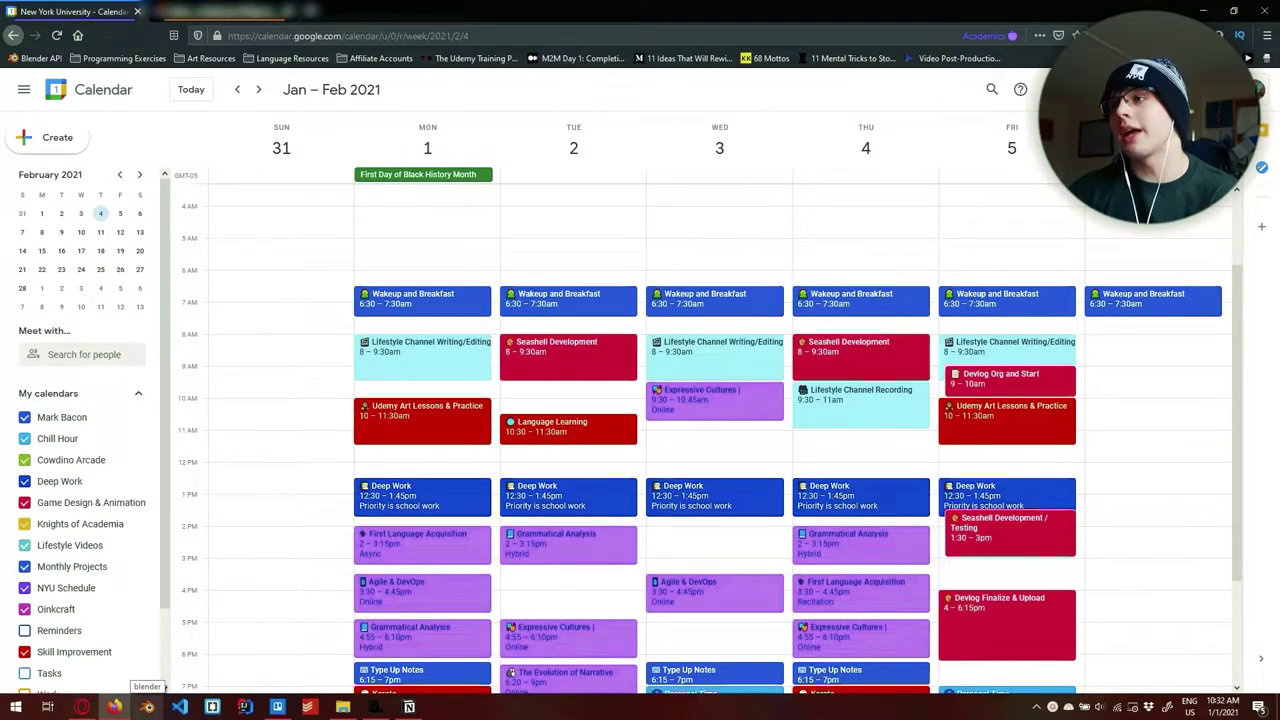
# - View the weekly schedule in Google Calendar, and view the current Prototype 0.0.0.0 page from the Seashell page in Notion
pyautogui.scroll(-2, 720, 438)
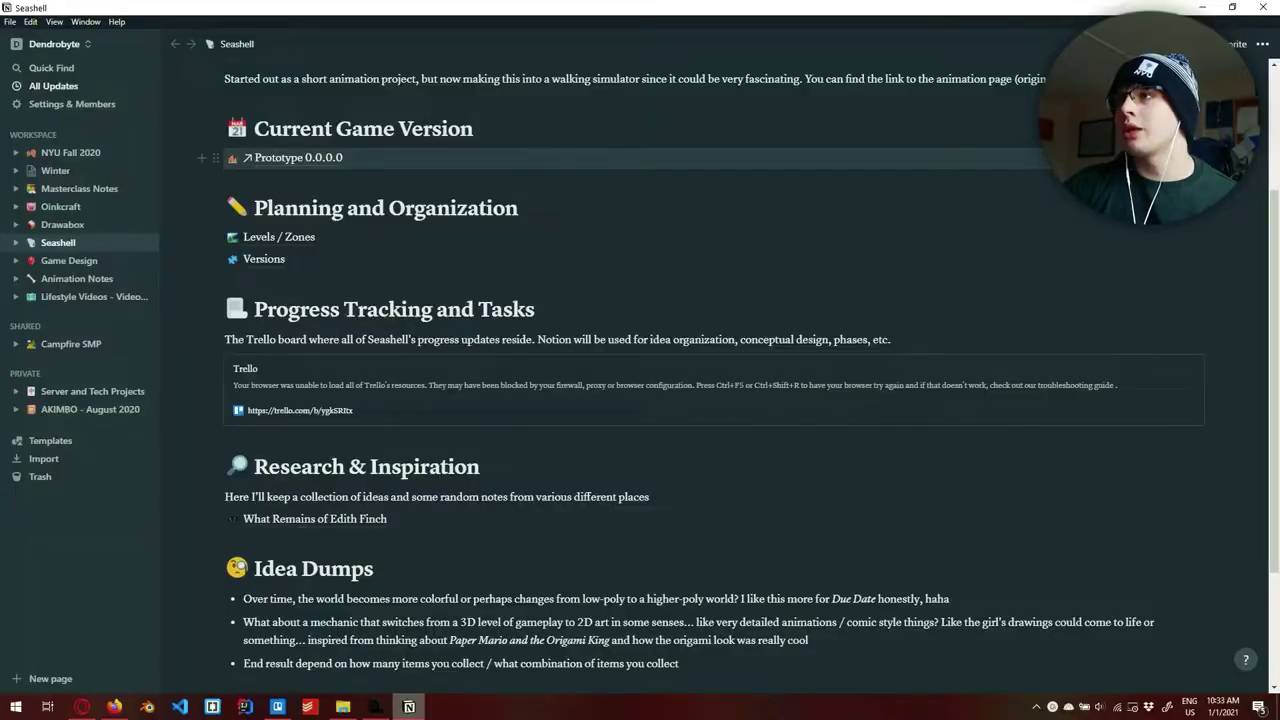
pyautogui.scroll(-3, 704, 400)
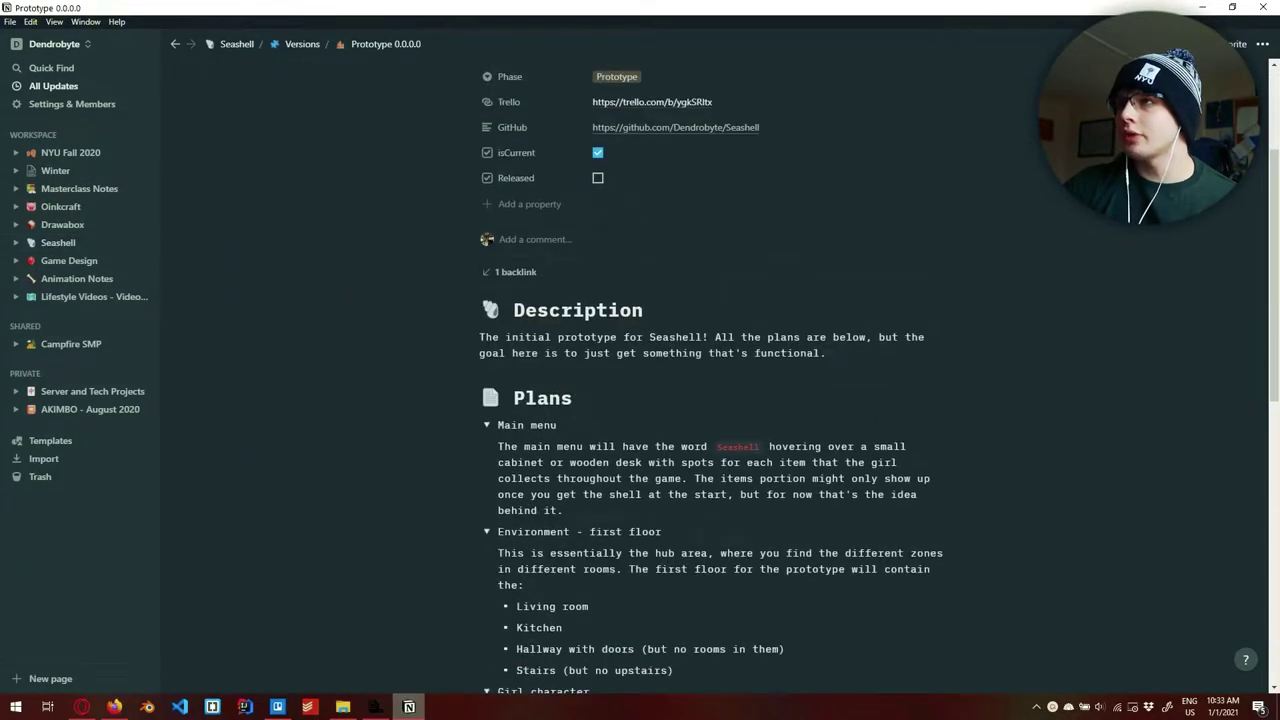
# - Add a new entry to the Seashell project's Versions table and open it as a page
pyautogui.click(297, 44)
pyautogui.click(250, 232)
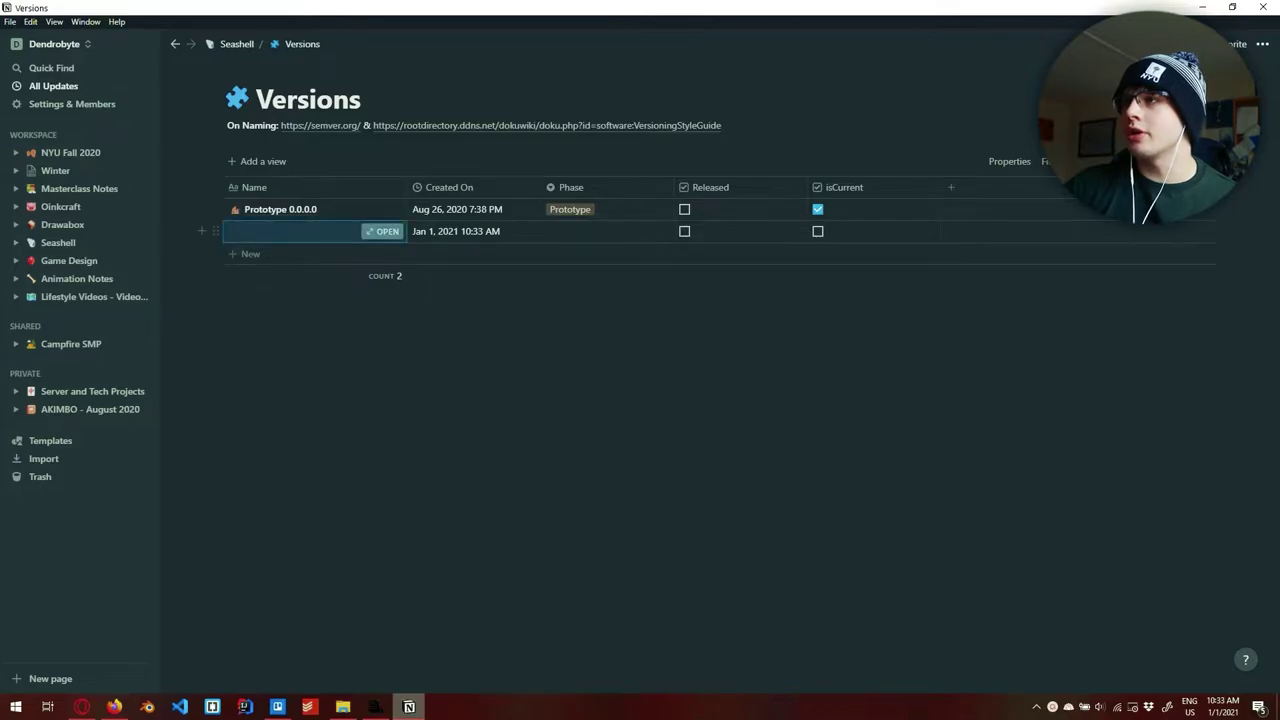
pyautogui.click(383, 231)
pyautogui.press('Down')
pyautogui.press('Return')
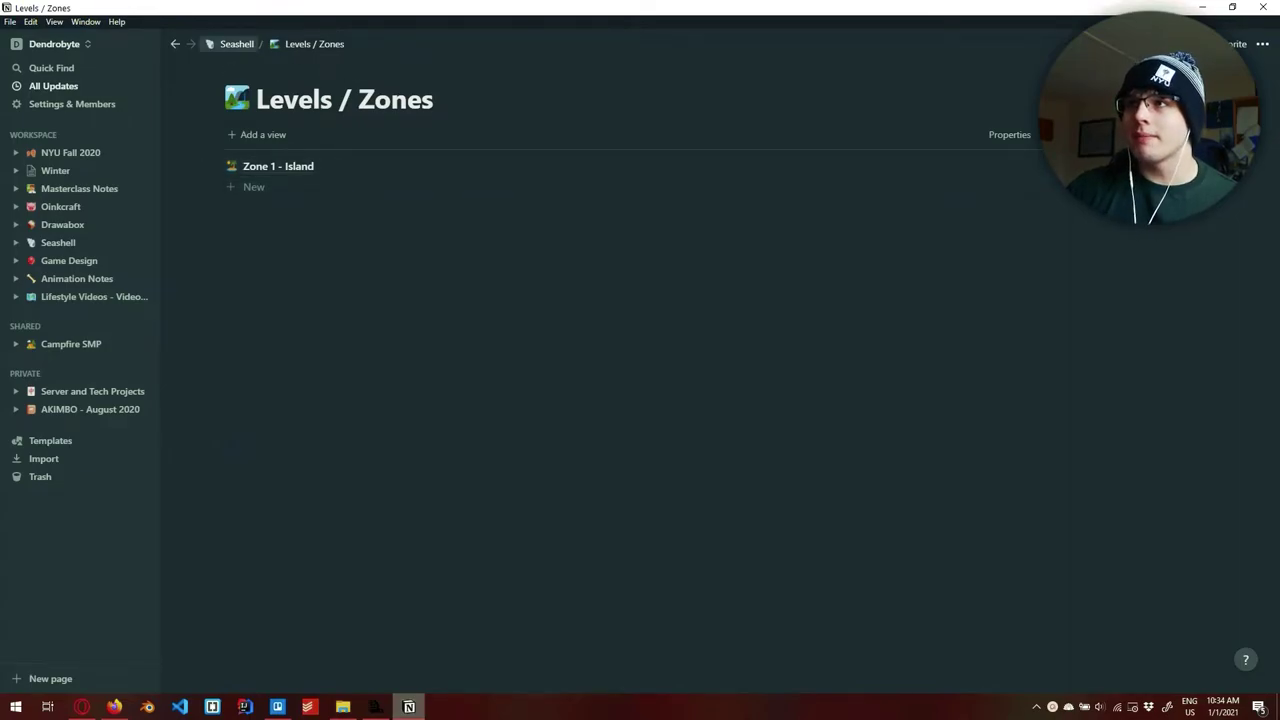
# - Return to the Seashell page and read the What Remains of Edith Finch notes under Research & Inspiration through Item Collection
pyautogui.click(234, 44)
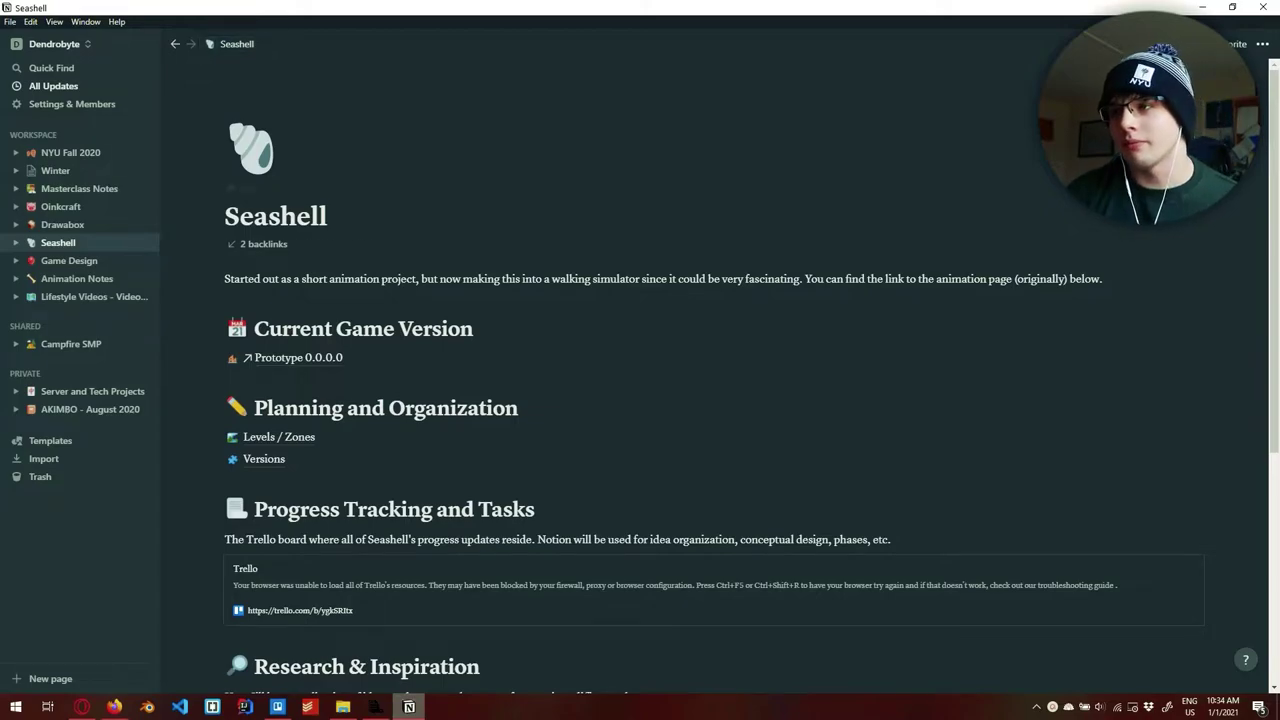
pyautogui.scroll(-2, 400, 300)
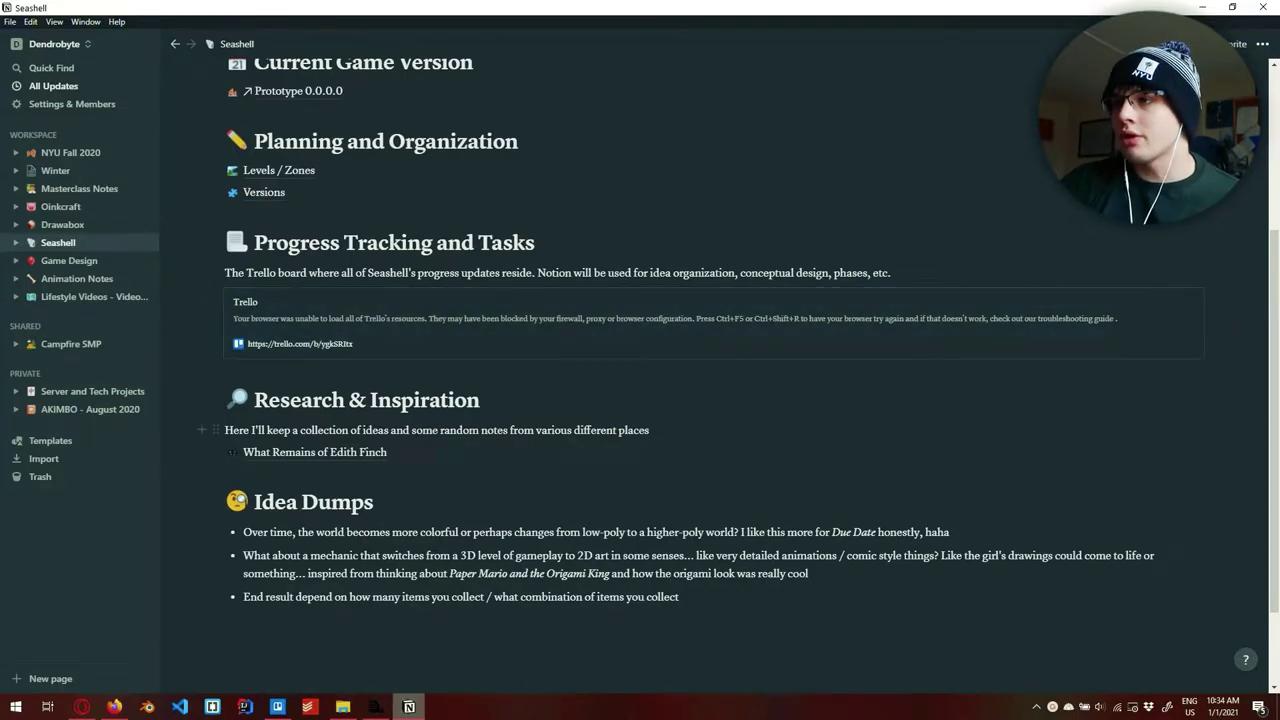
pyautogui.click(315, 452)
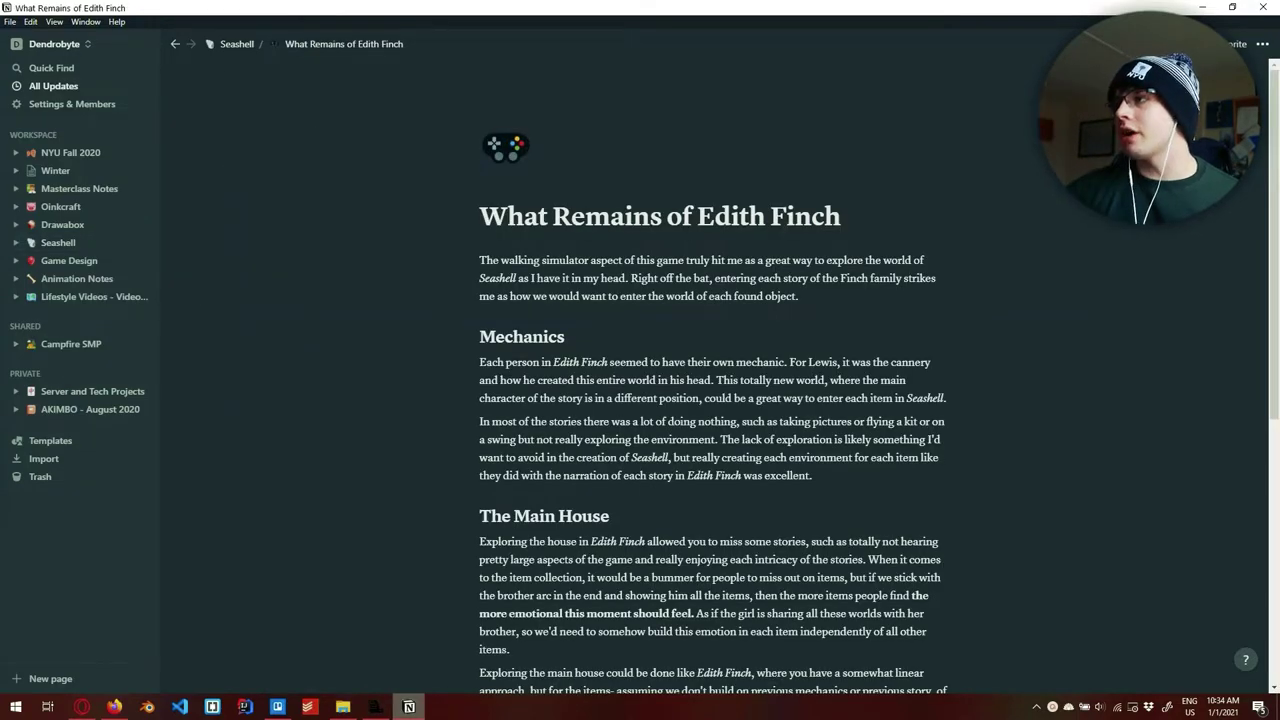
pyautogui.scroll(-2, 712, 400)
pyautogui.scroll(-4, 712, 400)
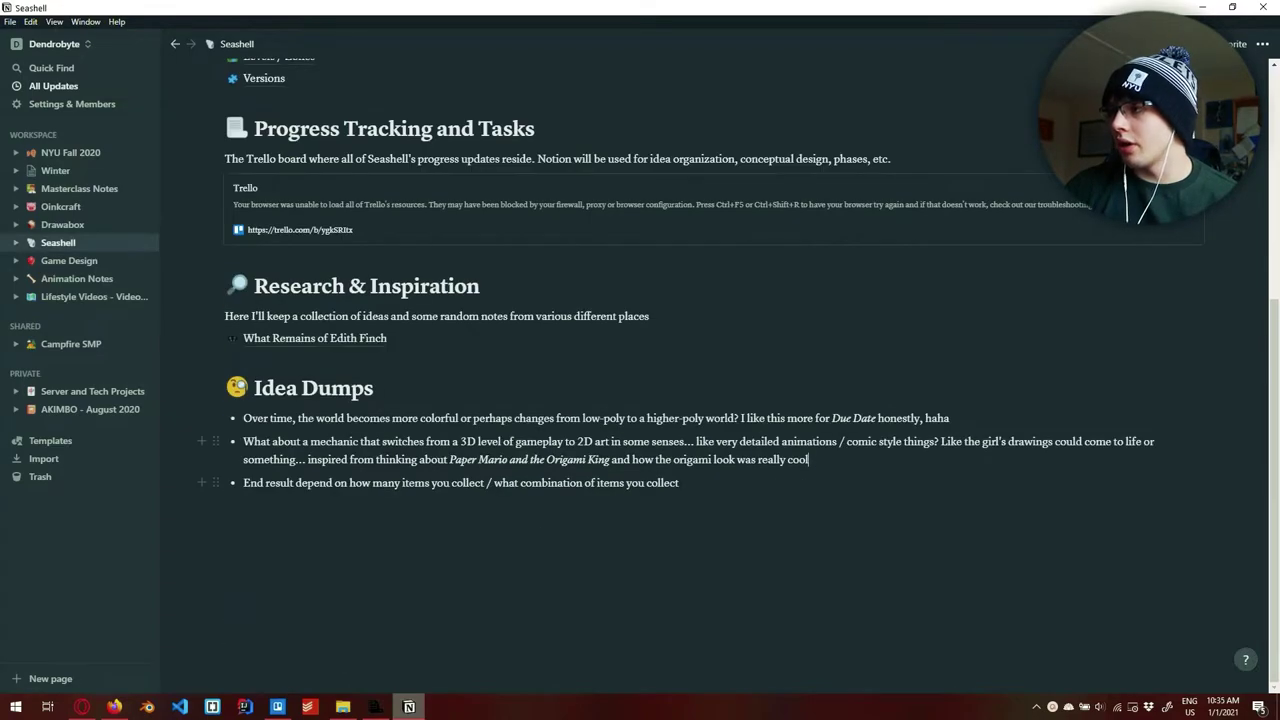
# - Highlight the Idea Dumps notes about the origami inspiration and the world becoming more colorful, and clear the selection
pyautogui.moveTo(809, 460); pyautogui.dragTo(318, 460)
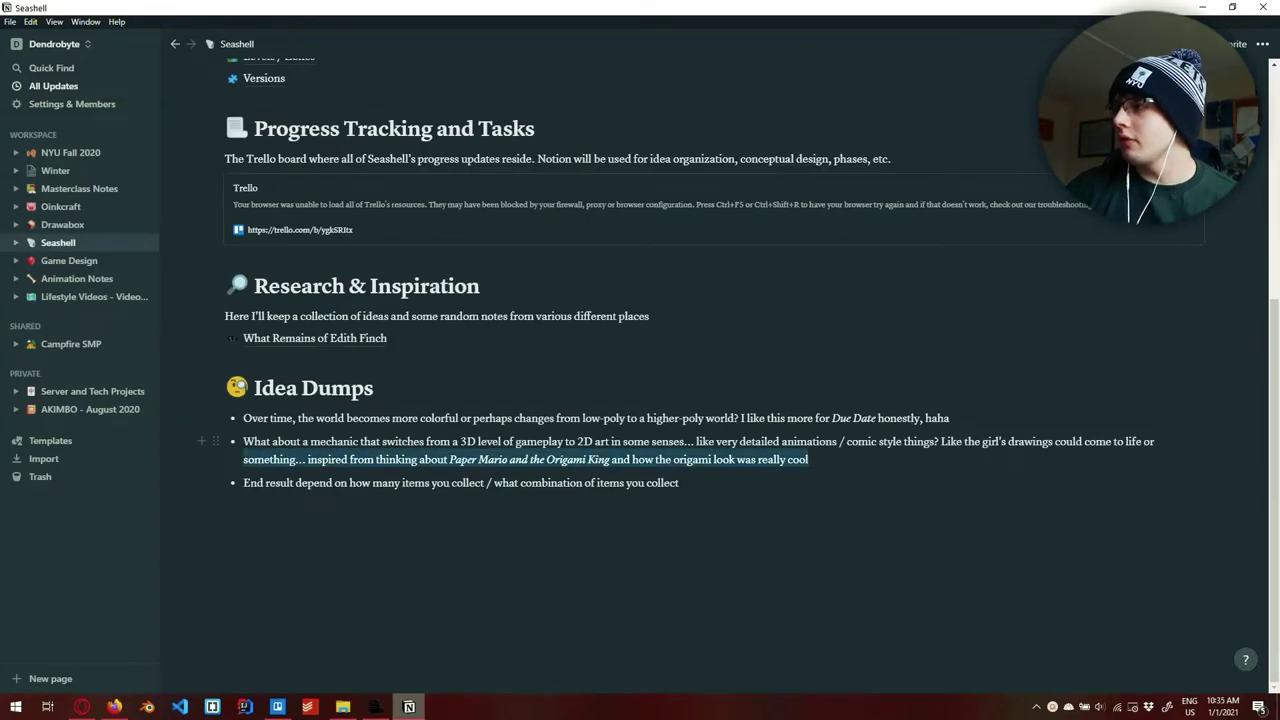
pyautogui.moveTo(951, 418); pyautogui.dragTo(238, 418)
pyautogui.click(274, 418)
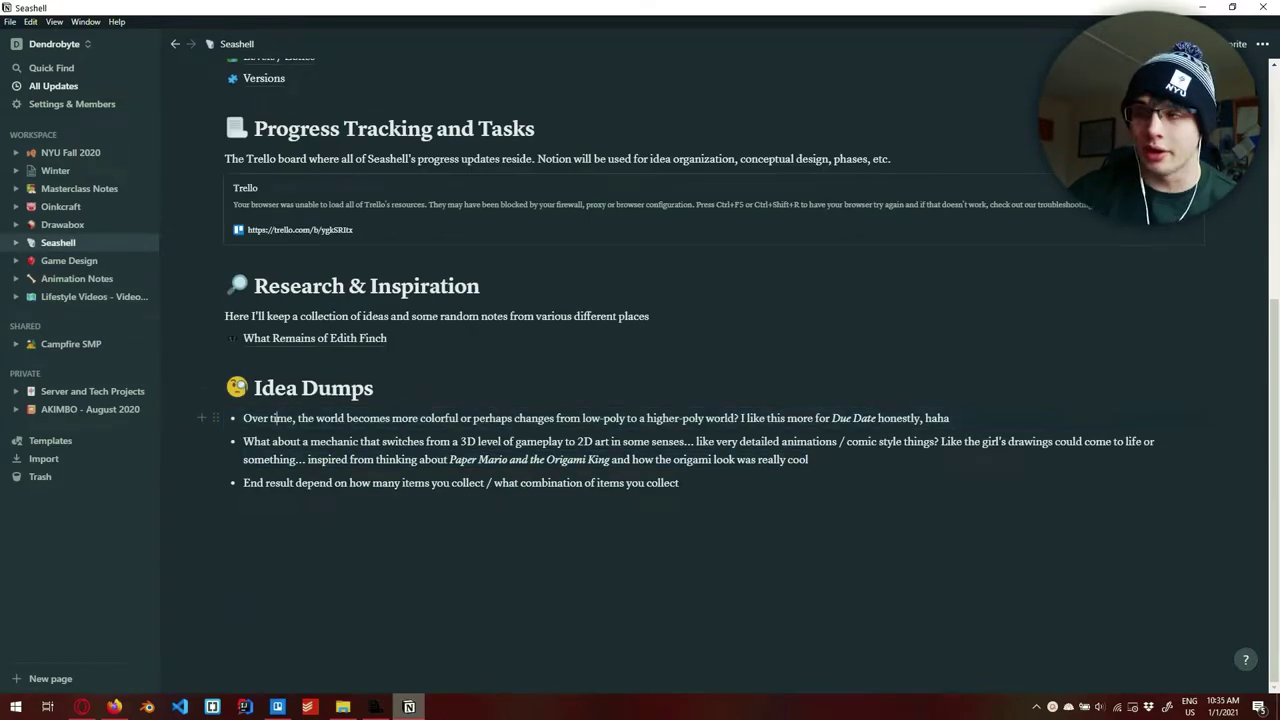
# - Open the current Prototype 0.0.0.0 page and read its properties, description and plans through Version Release
pyautogui.scroll(5, 274, 418)
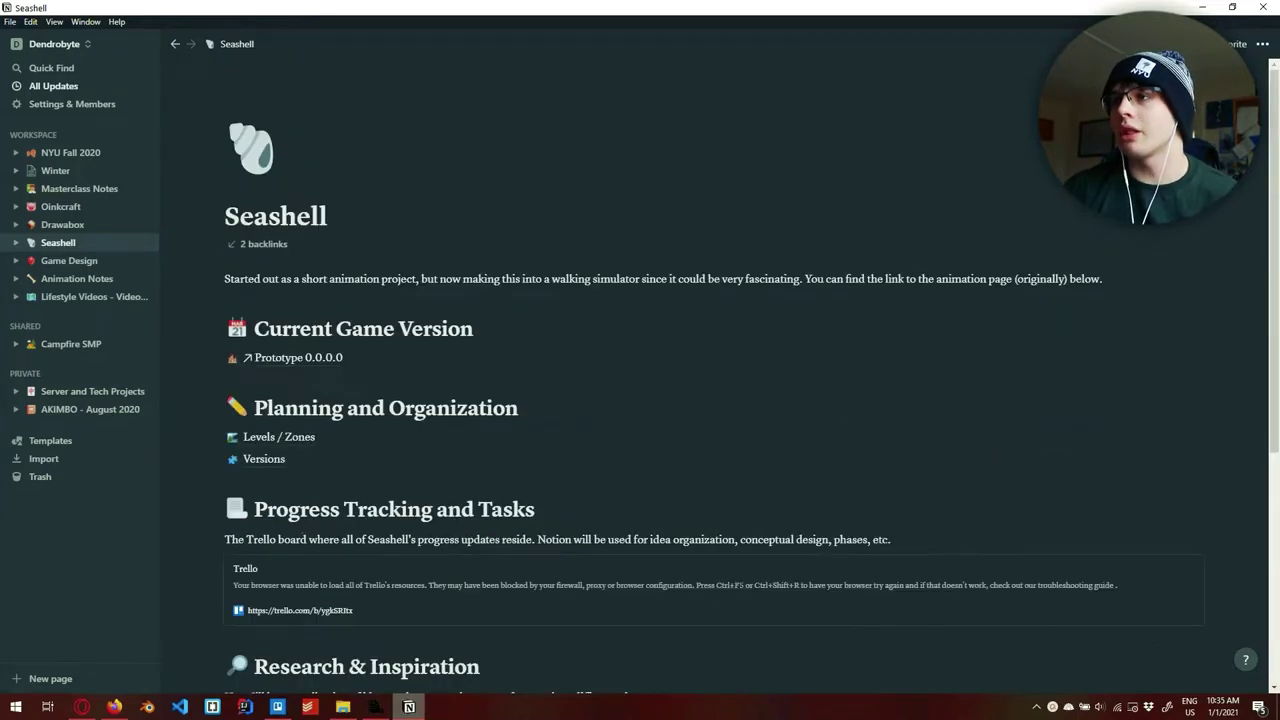
pyautogui.click(298, 357)
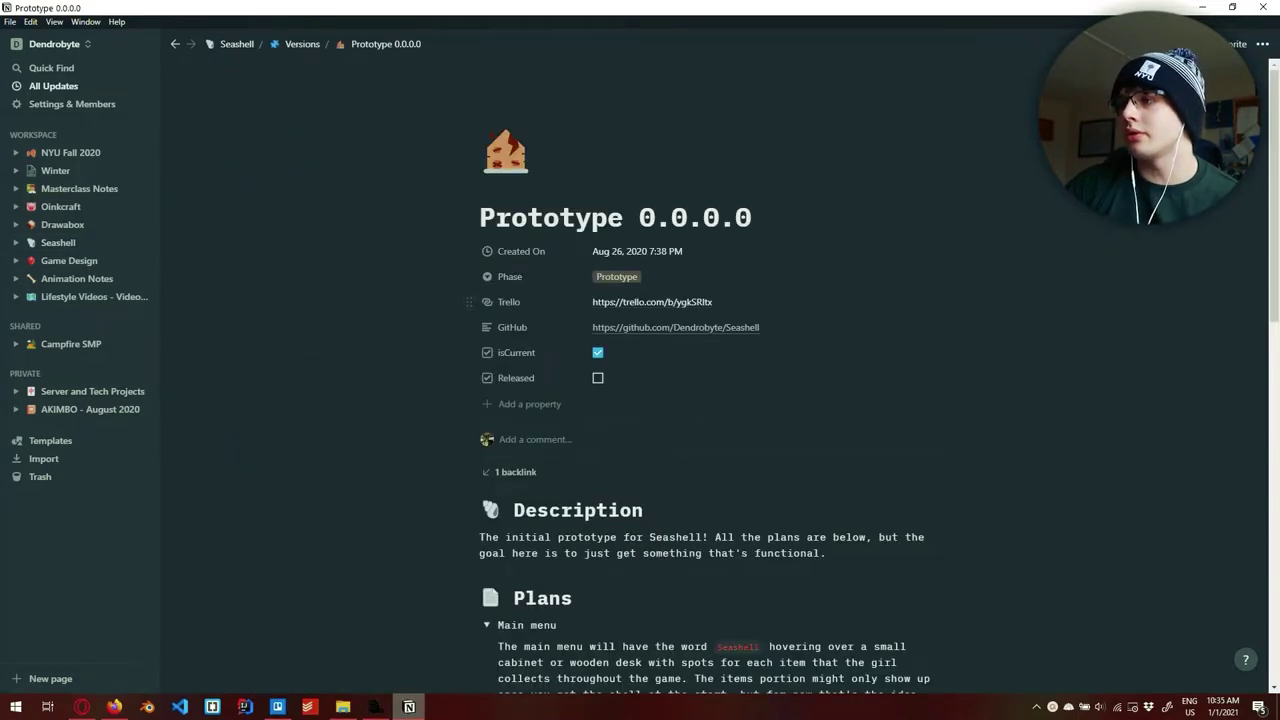
pyautogui.scroll(-4, 700, 350)
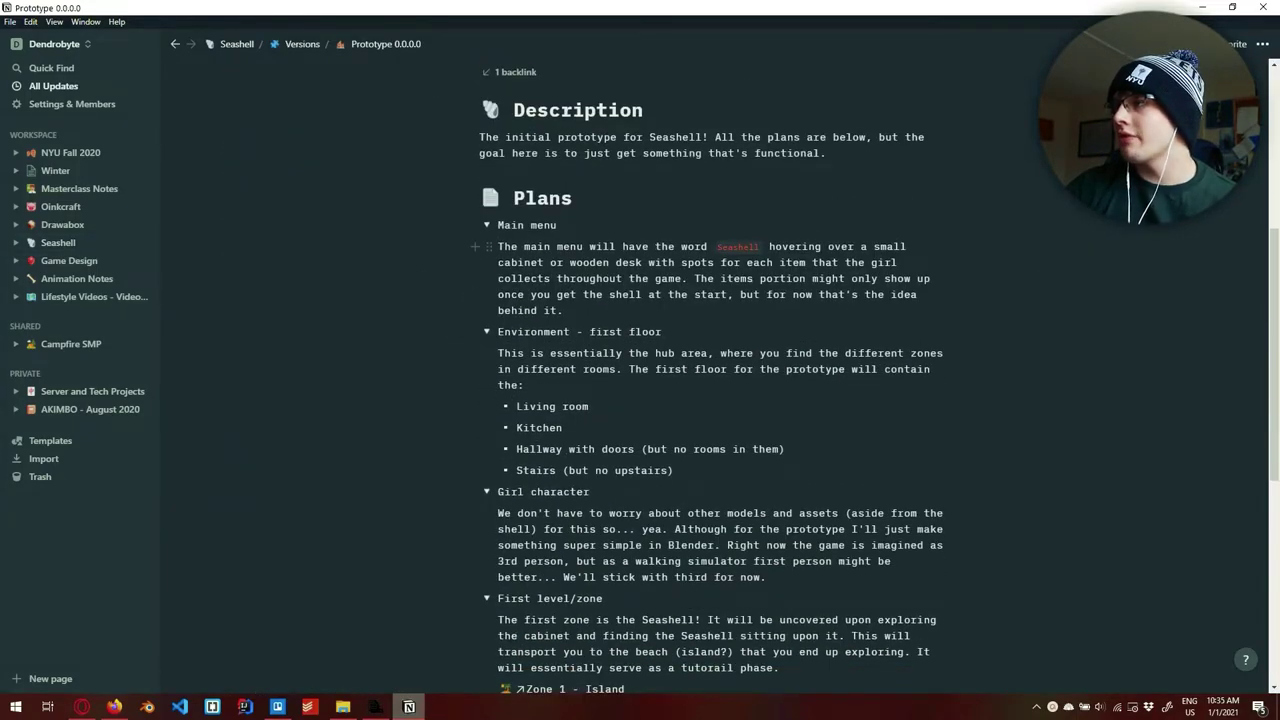
pyautogui.scroll(-2, 700, 380)
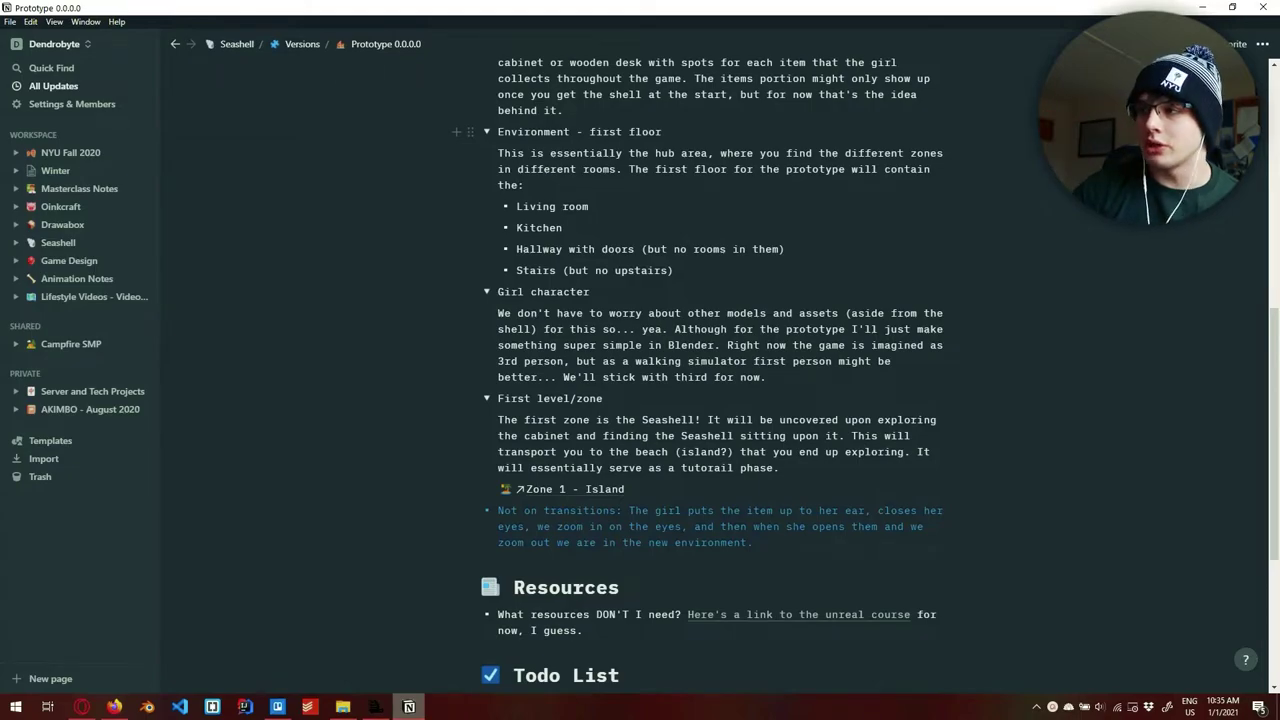
pyautogui.scroll(-3, 700, 380)
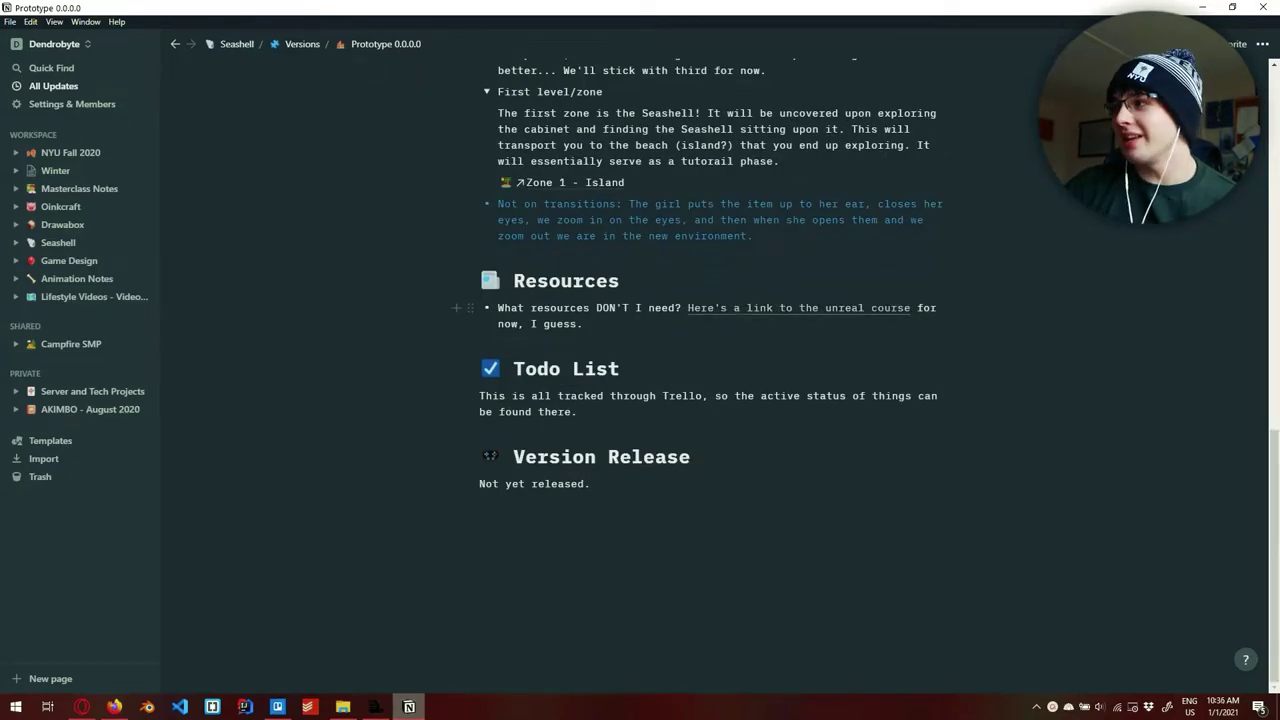
# - Return through Versions to the Seashell overview page, and briefly switch to Trello and back to Notion
pyautogui.click(302, 44)
pyautogui.click(237, 44)
pyautogui.scroll(-5, 450, 328)
pyautogui.scroll(4, 640, 400)
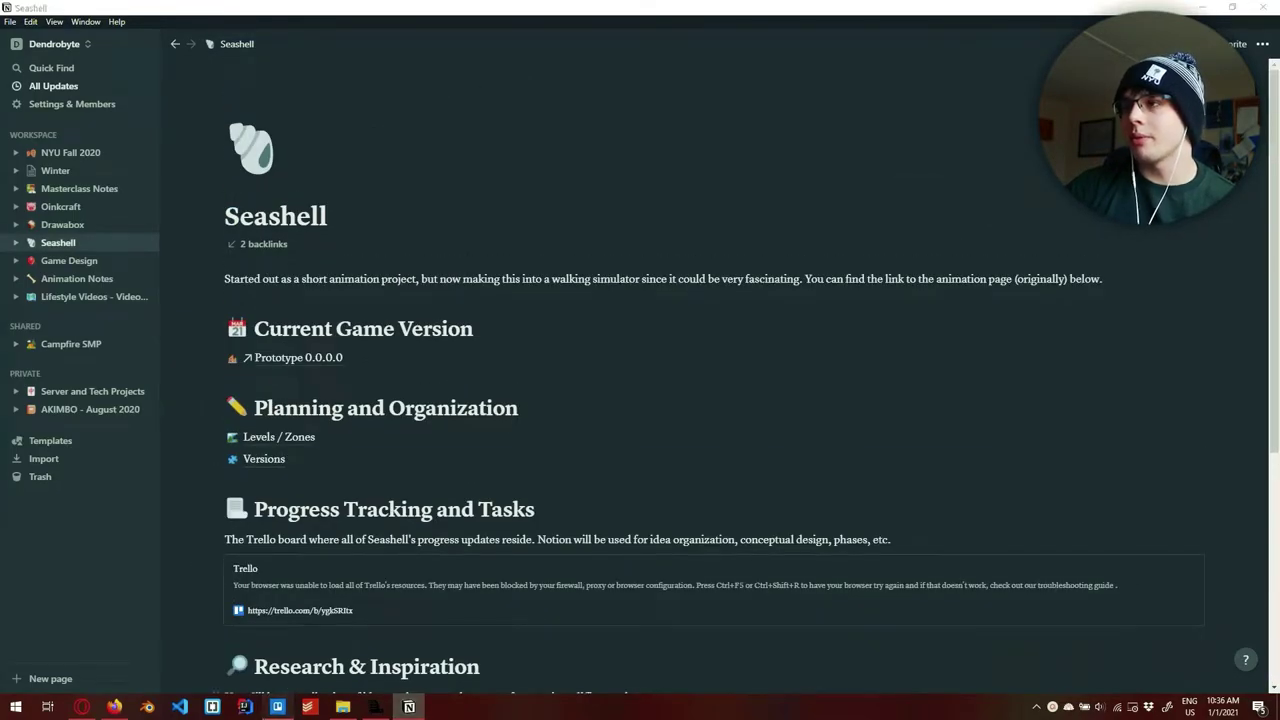
pyautogui.click(277, 707)
pyautogui.hotkey('alt', 'Tab')
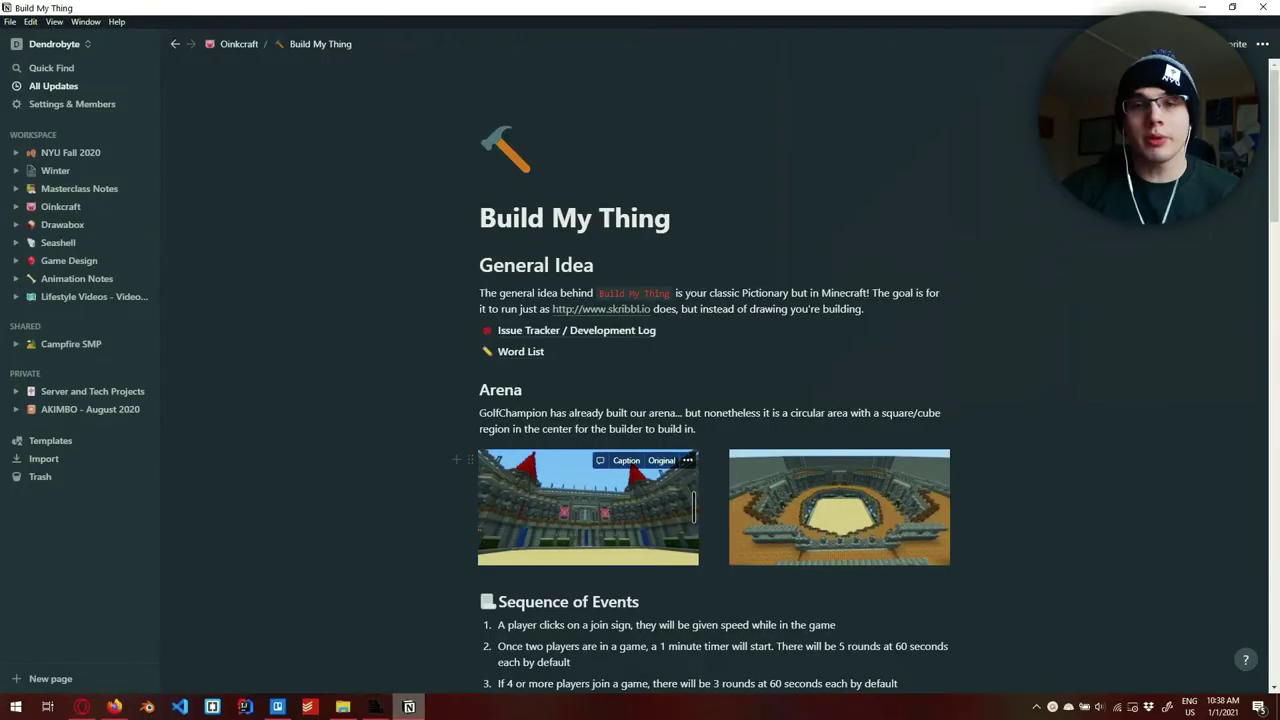
# - Read Oinkcraft's Build My Thing page from General Idea through Future Ideas, and switch to Google Calendar
pyautogui.scroll(-3, 715, 380)
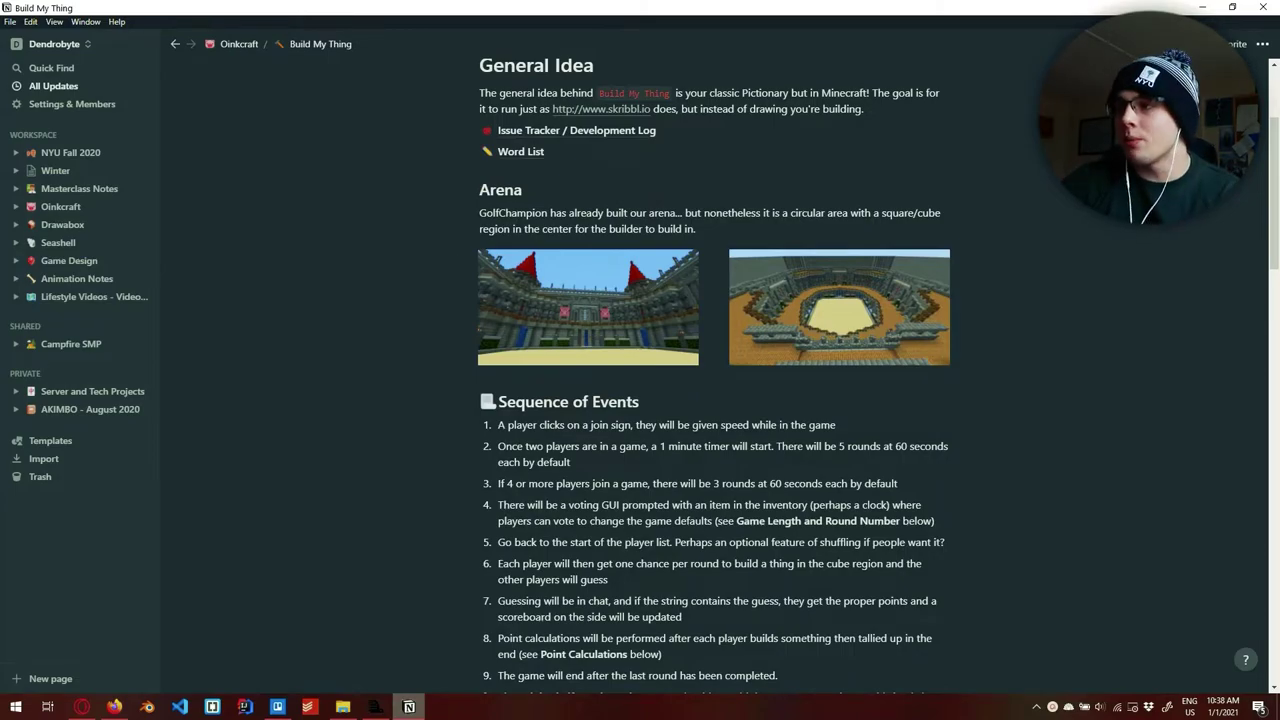
pyautogui.scroll(3, 700, 300)
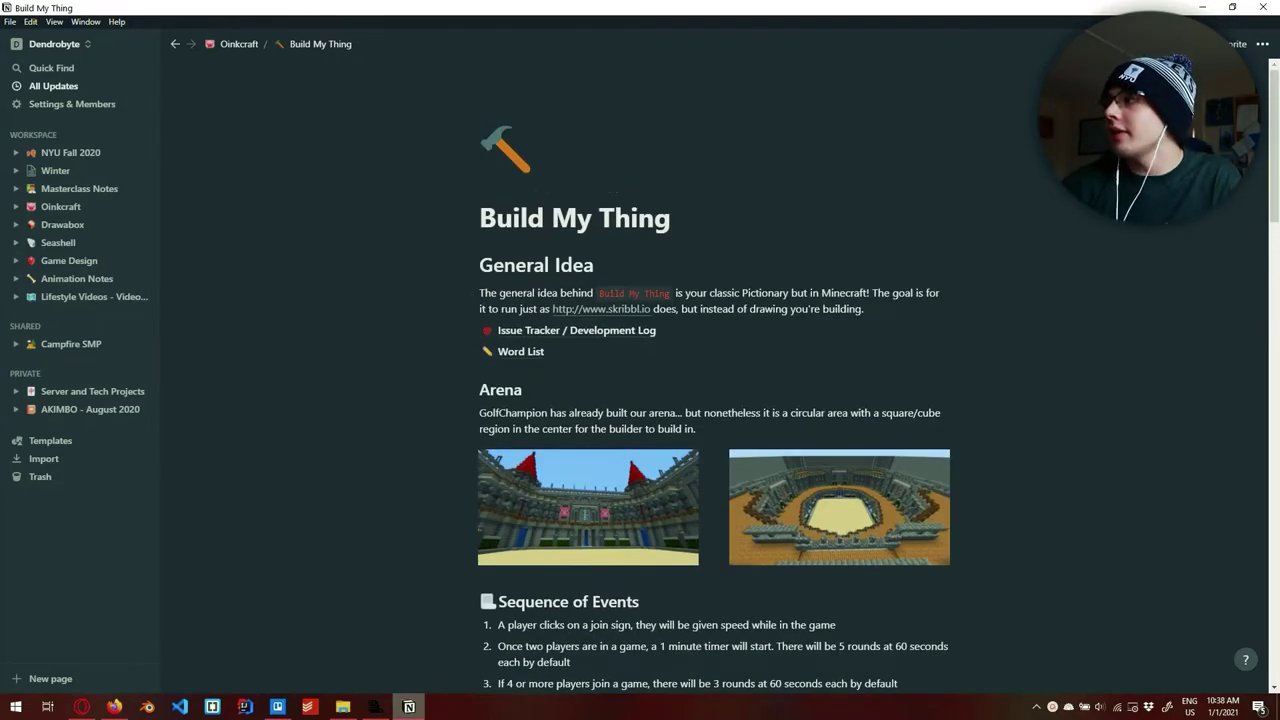
pyautogui.scroll(-8, 715, 380)
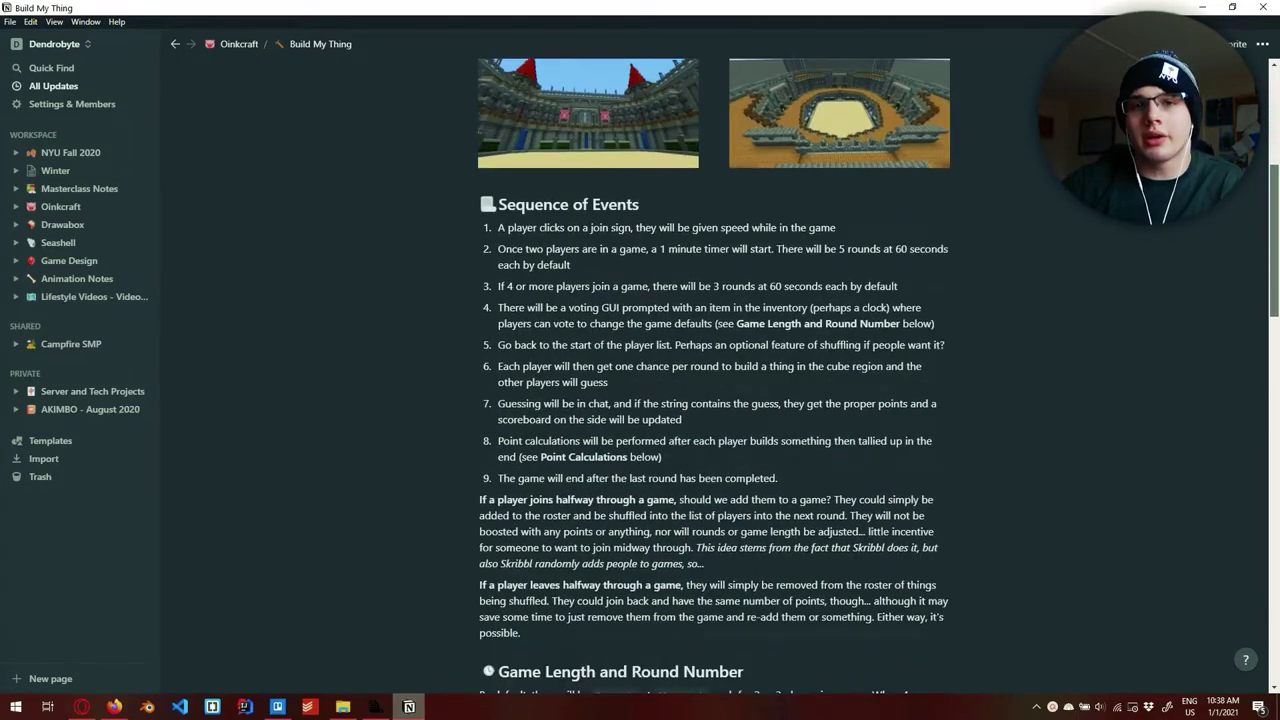
pyautogui.scroll(-15, 715, 380)
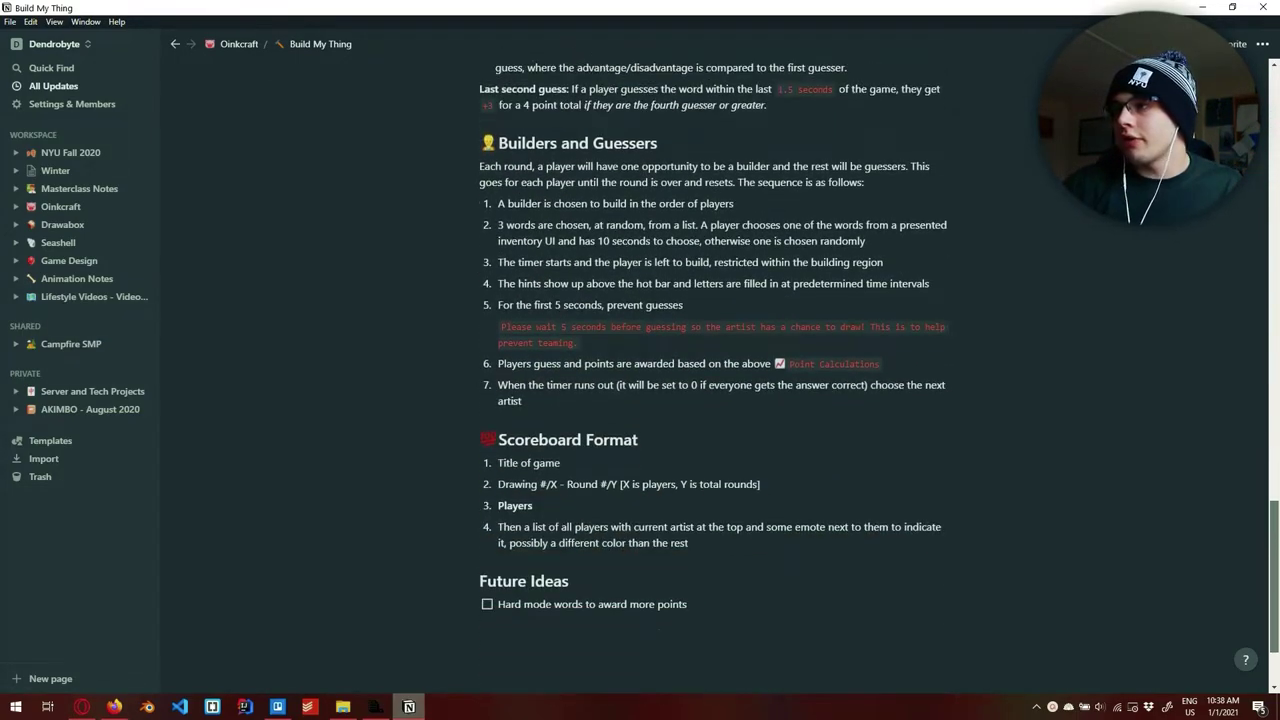
pyautogui.click(114, 706)
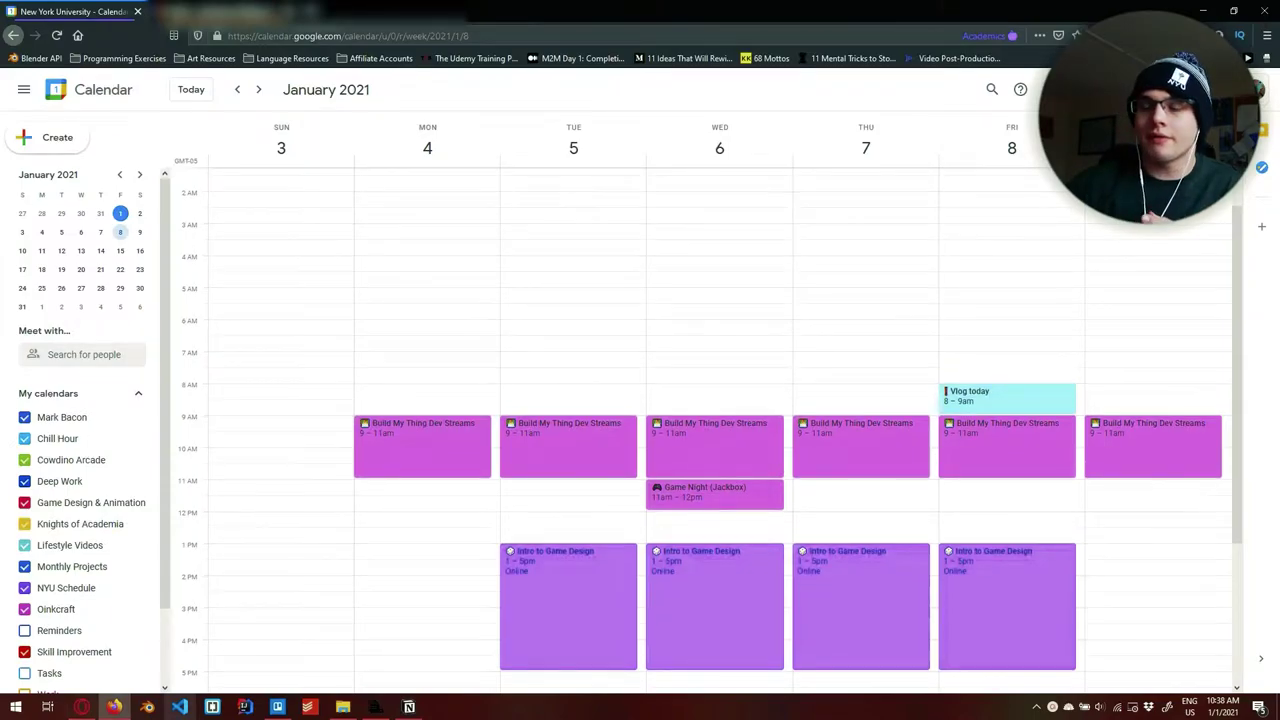